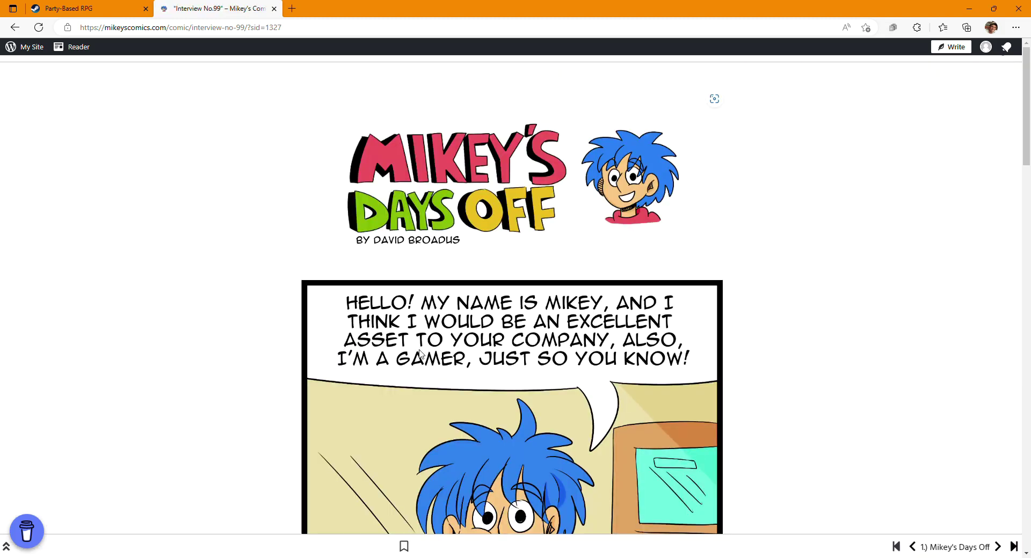
pyautogui.scroll(-5, 426, 352)
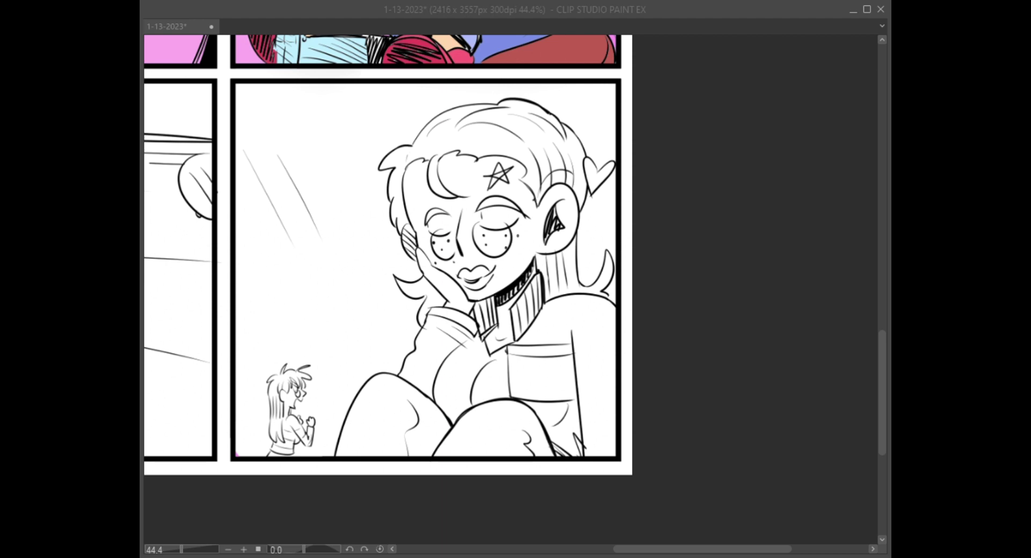
# Step: Fill the last panel's background with pink, including the enclosed area behind the large woman's hair
pyautogui.click(345, 224)
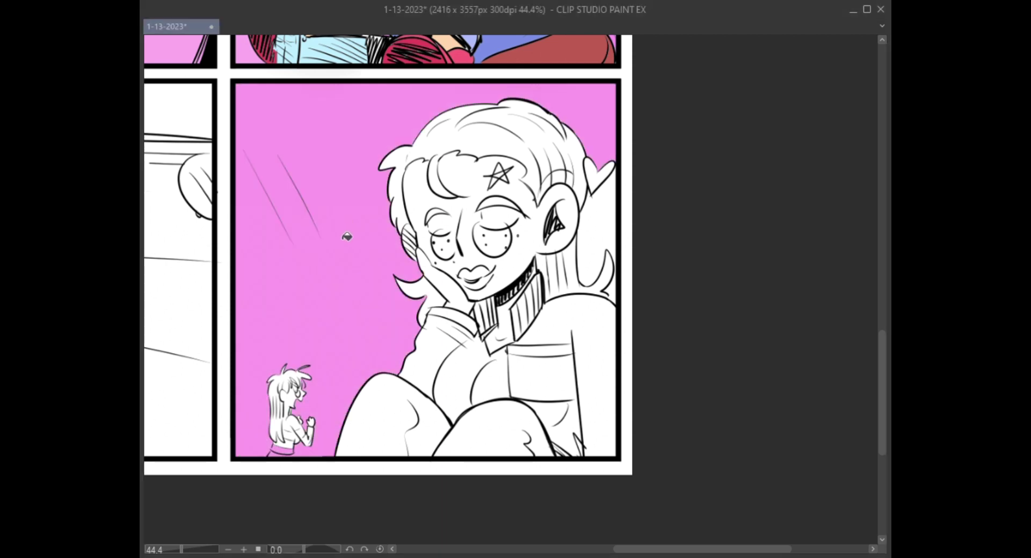
pyautogui.click(604, 218)
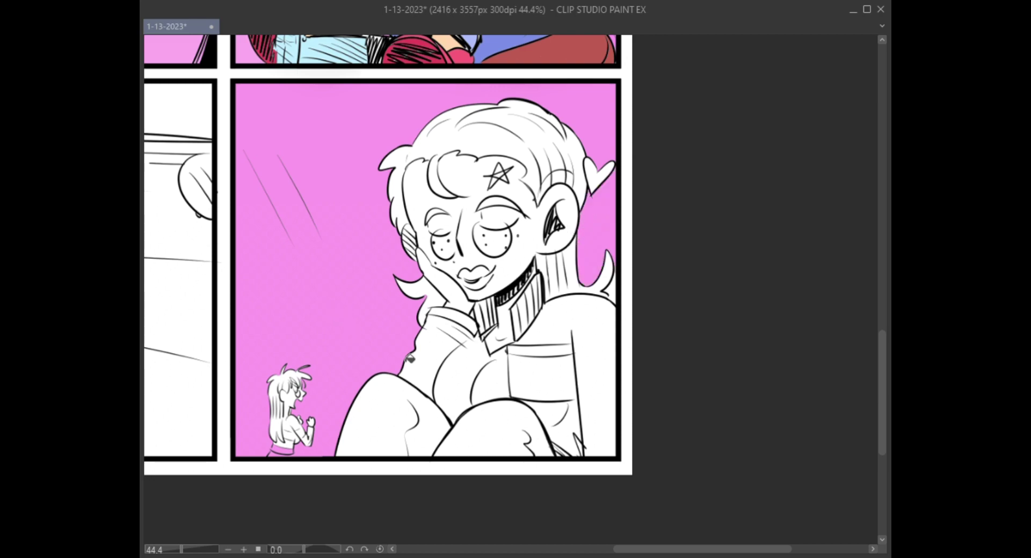
# Step: Clean up the pink spill at the small figure's waist so her midriff is white
pyautogui.scroll(-2, 411, 358)
pyautogui.scroll(3, 479, 402)
pyautogui.scroll(1, 596, 277)
pyautogui.scroll(-3, 564, 290)
pyautogui.scroll(3, 400, 389)
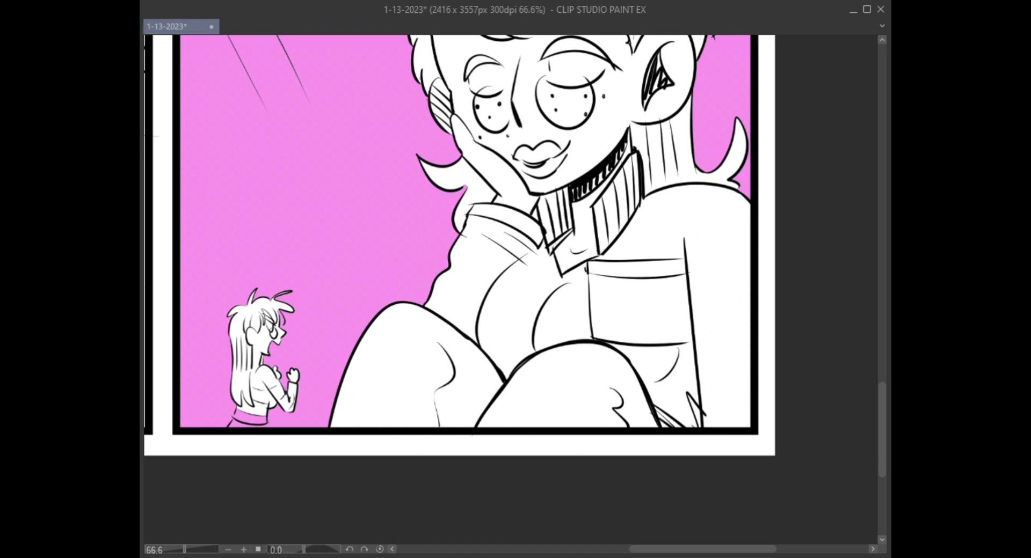
pyautogui.scroll(2, 225, 370)
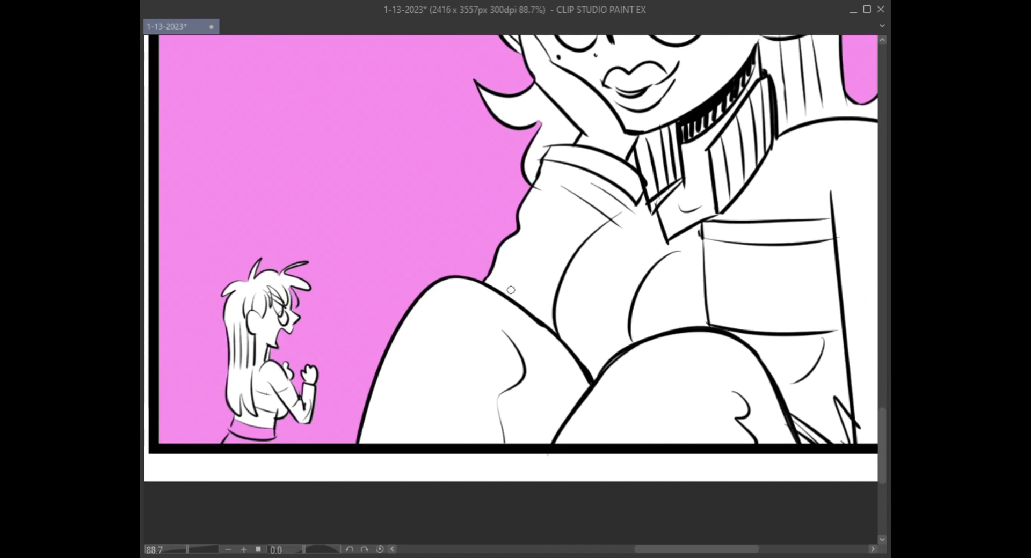
pyautogui.scroll(3, 262, 417)
pyautogui.moveTo(254, 416)
pyautogui.mouseDown()
pyautogui.moveTo(205, 467)
pyautogui.moveTo(217, 443)
pyautogui.moveTo(248, 441)
pyautogui.moveTo(270, 466)
pyautogui.moveTo(277, 443)
pyautogui.mouseUp()
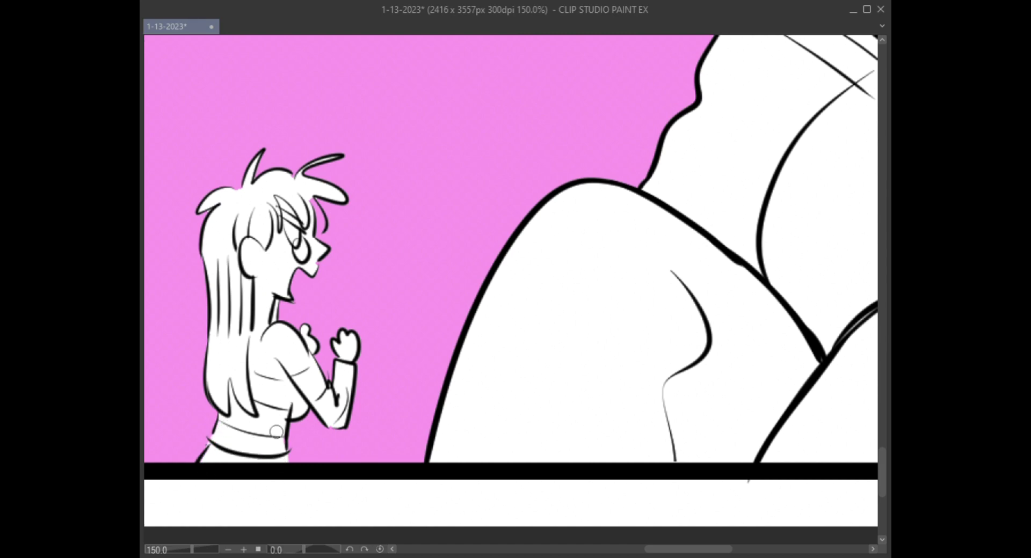
pyautogui.scroll(-2, 277, 444)
pyautogui.scroll(5, 277, 278)
pyautogui.moveTo(277, 277)
pyautogui.mouseDown()
pyautogui.moveTo(275, 302)
pyautogui.moveTo(299, 325)
pyautogui.mouseUp()
# Step: Fill the large woman's face and ear with a light peach skin tone
pyautogui.scroll(-8, 268, 317)
pyautogui.scroll(-2, 401, 296)
pyautogui.scroll(-1, 397, 362)
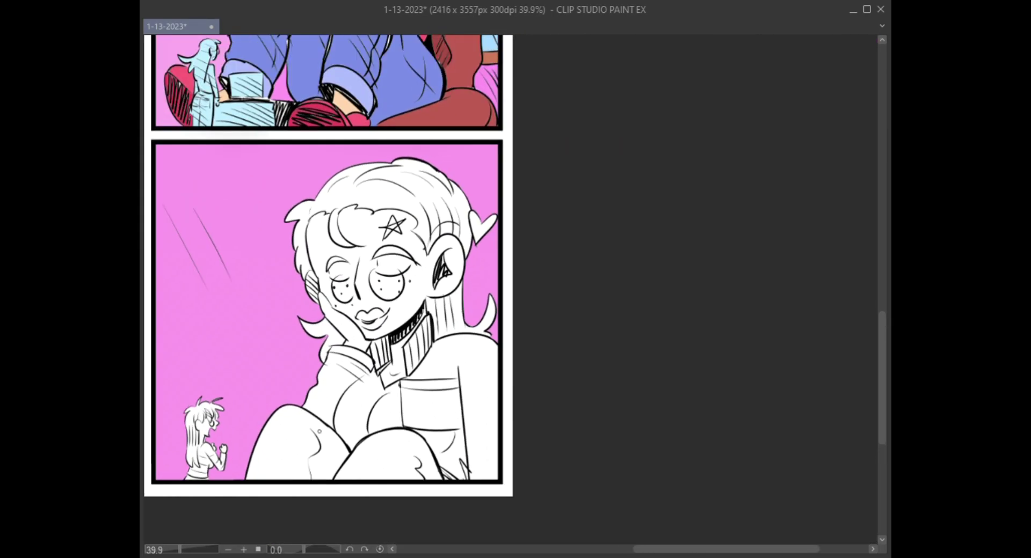
pyautogui.scroll(2, 397, 362)
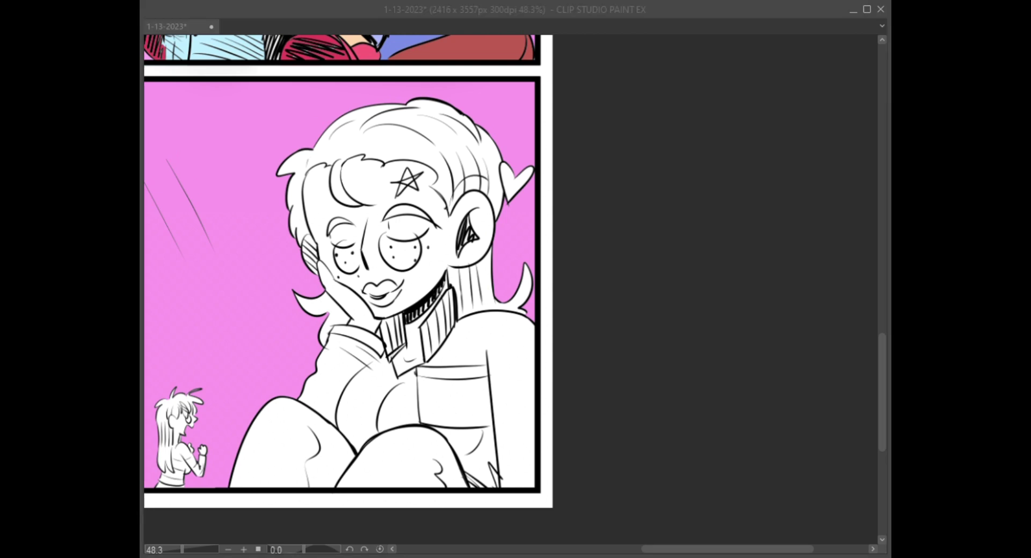
pyautogui.click(373, 208)
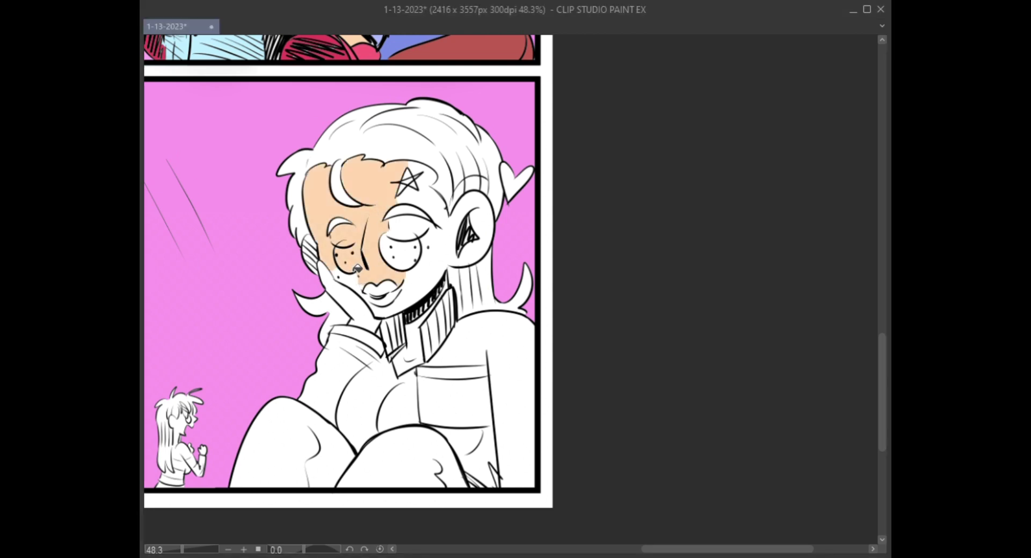
pyautogui.scroll(4, 361, 286)
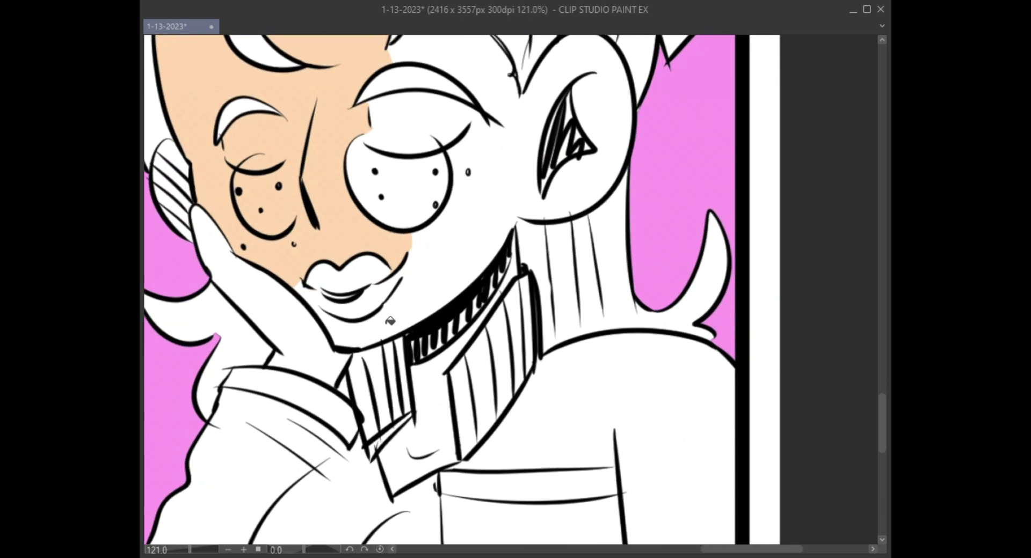
pyautogui.scroll(1, 390, 321)
pyautogui.click(351, 337)
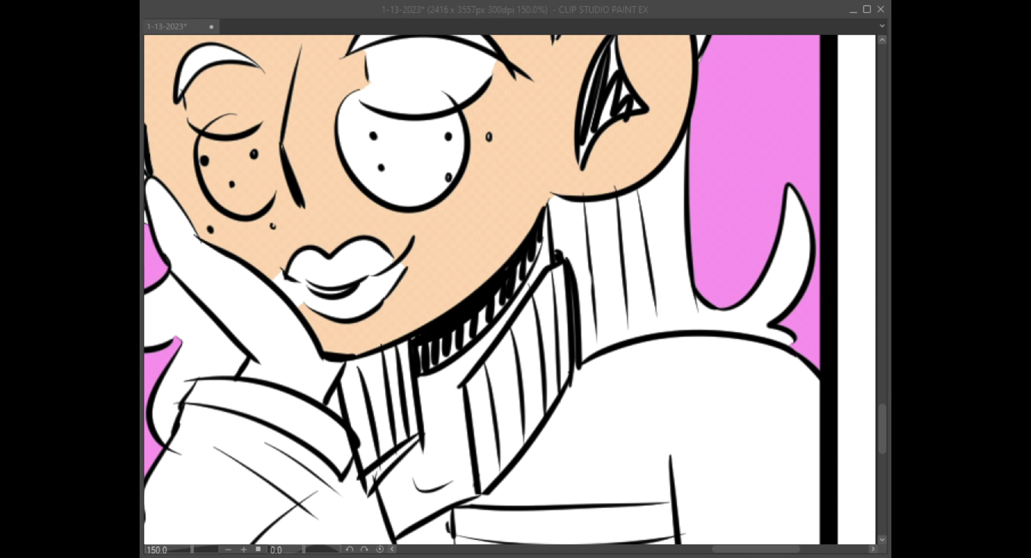
# Step: Colour the large woman's lips hot pink and fill the white gap beside her mouth with the skin tone
pyautogui.moveTo(303, 284)
pyautogui.mouseDown()
pyautogui.moveTo(310, 301)
pyautogui.moveTo(307, 289)
pyautogui.mouseUp()
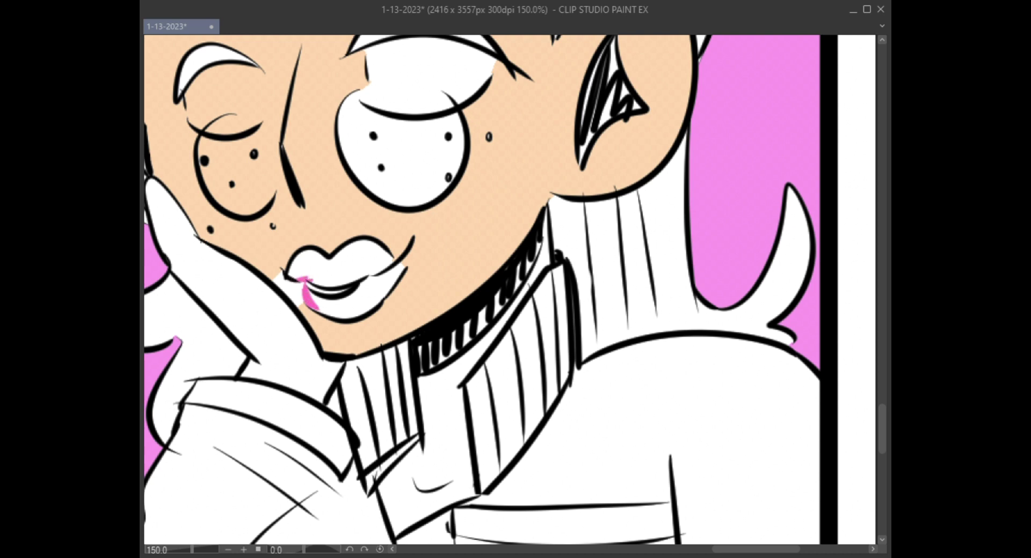
pyautogui.click(322, 273)
pyautogui.click(369, 277)
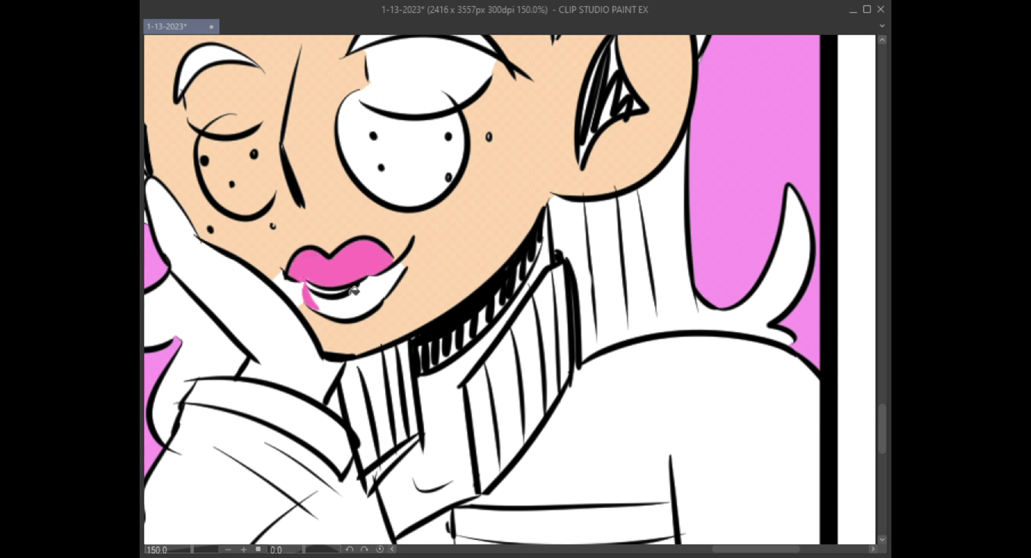
pyautogui.click(349, 306)
pyautogui.scroll(-2, 317, 322)
pyautogui.scroll(-3, 321, 340)
pyautogui.scroll(4, 320, 340)
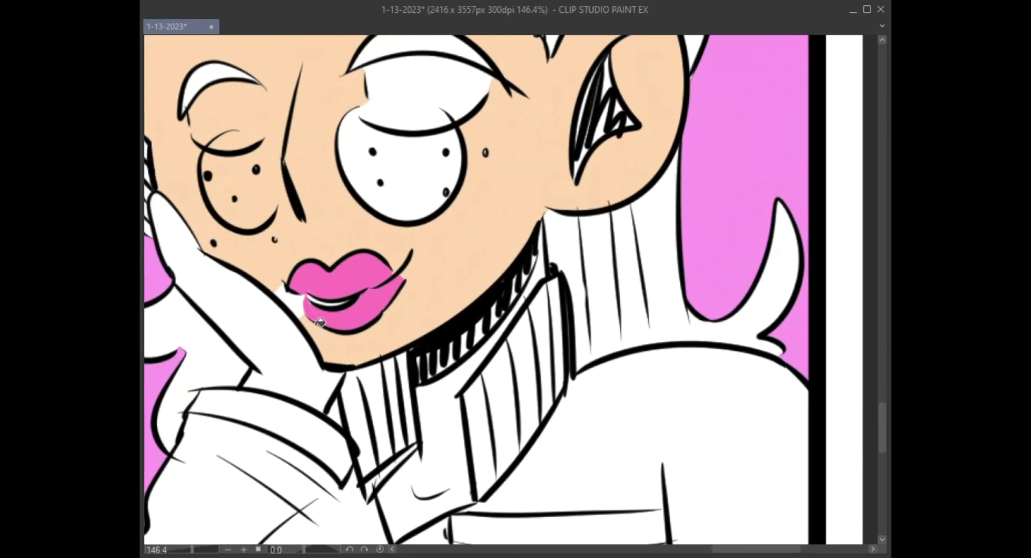
pyautogui.scroll(-2, 332, 340)
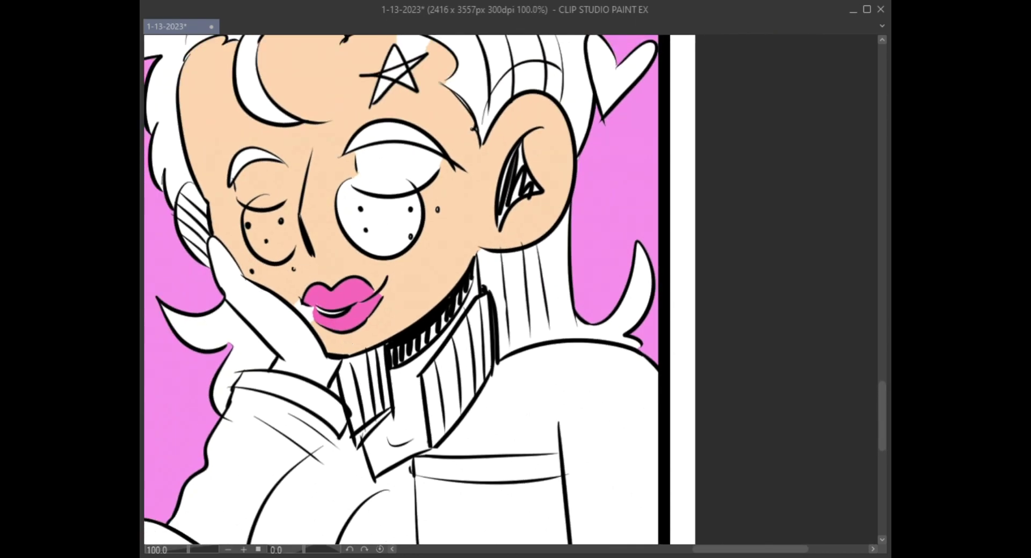
pyautogui.scroll(3, 268, 300)
pyautogui.click(317, 319)
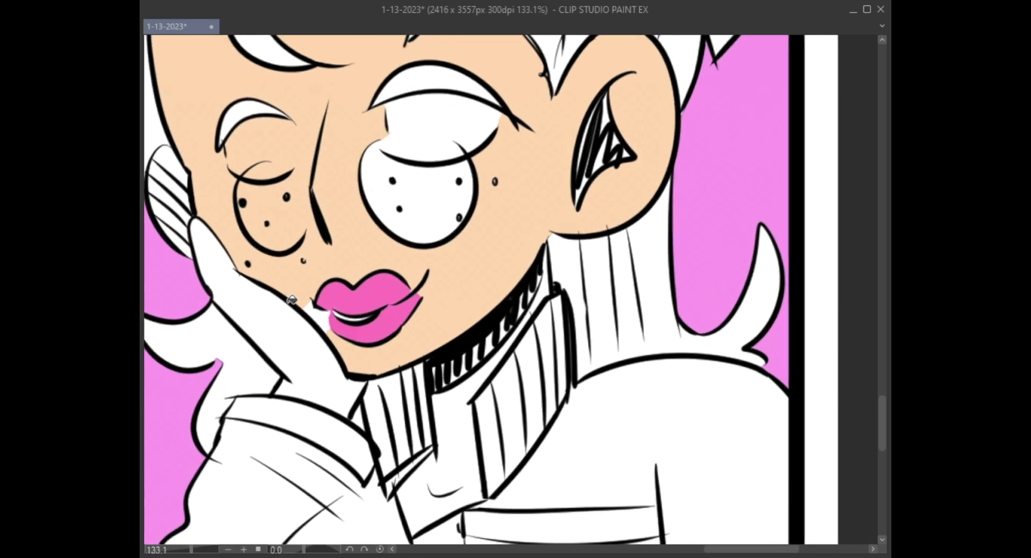
pyautogui.click(305, 312)
# Step: Fill the large woman's remaining eye area, forehead star, hand and neck with the peach skin tone
pyautogui.scroll(-2, 308, 343)
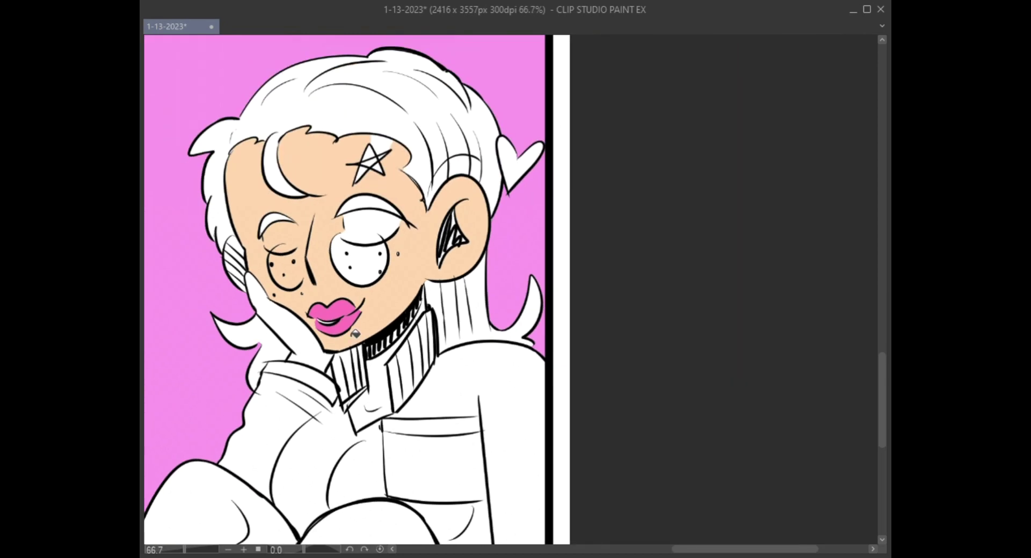
pyautogui.scroll(-2, 330, 331)
pyautogui.scroll(3, 343, 292)
pyautogui.scroll(3, 342, 293)
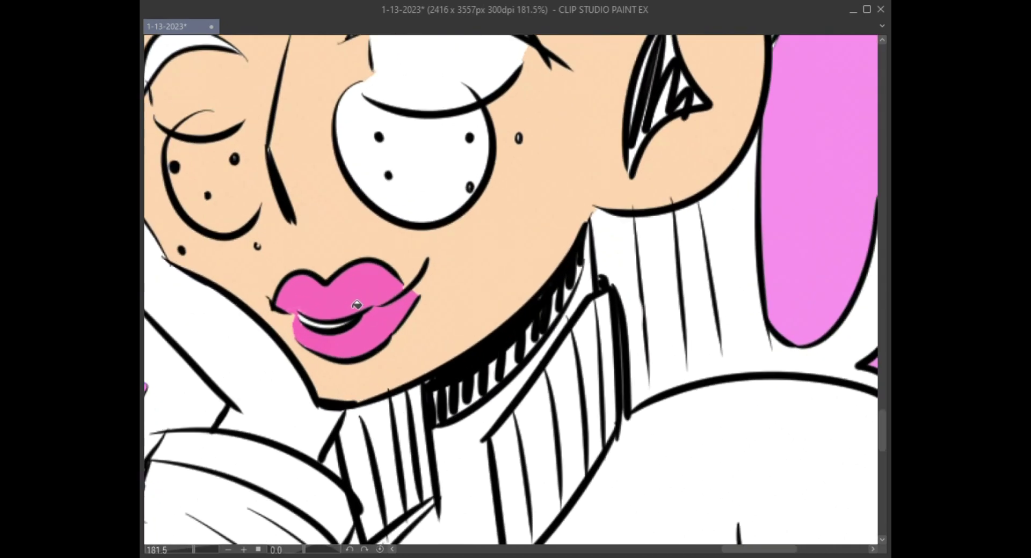
pyautogui.scroll(-3, 353, 307)
pyautogui.scroll(3, 357, 309)
pyautogui.scroll(-4, 360, 310)
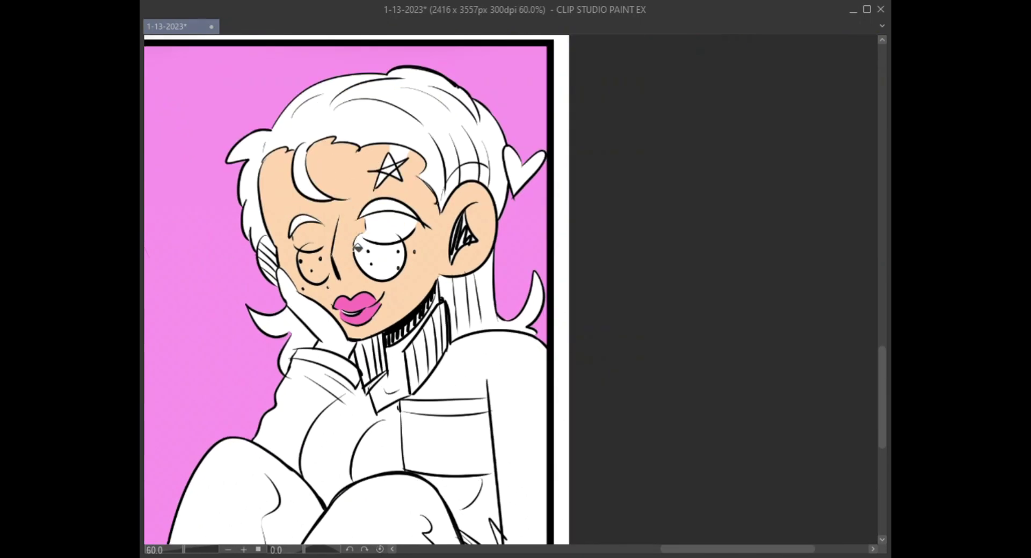
pyautogui.scroll(-4, 357, 249)
pyautogui.scroll(2, 358, 276)
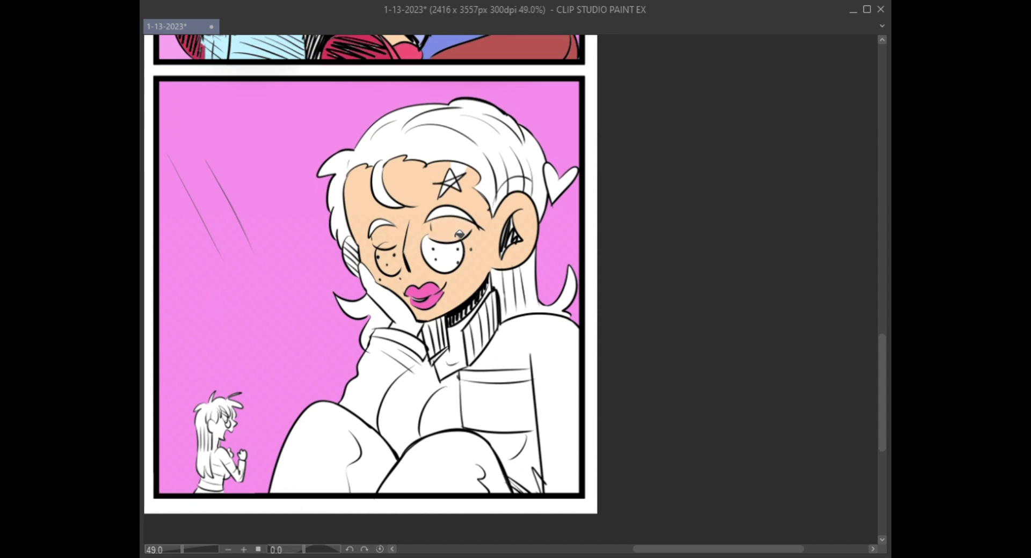
pyautogui.click(448, 259)
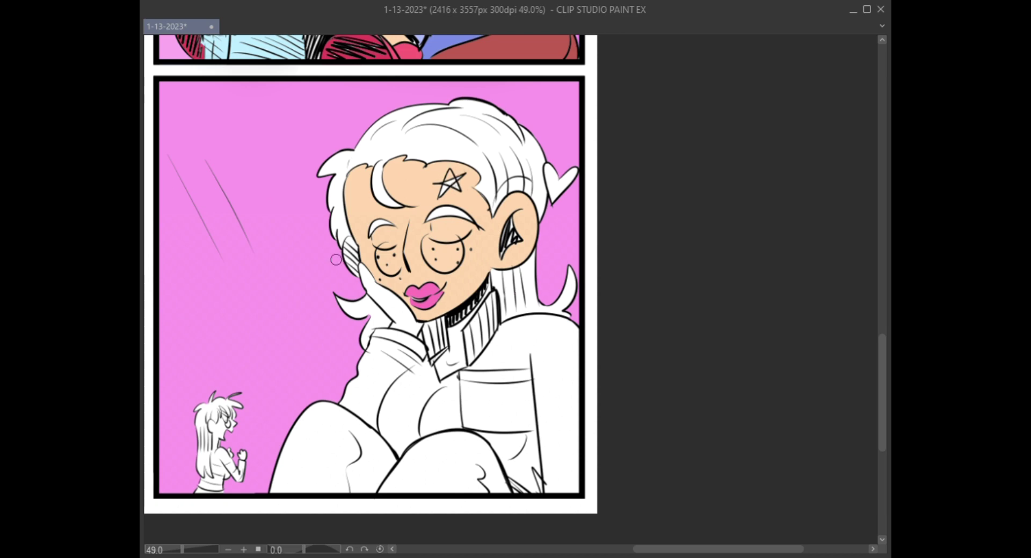
pyautogui.hotkey('ctrl', 'z')
pyautogui.click(375, 302)
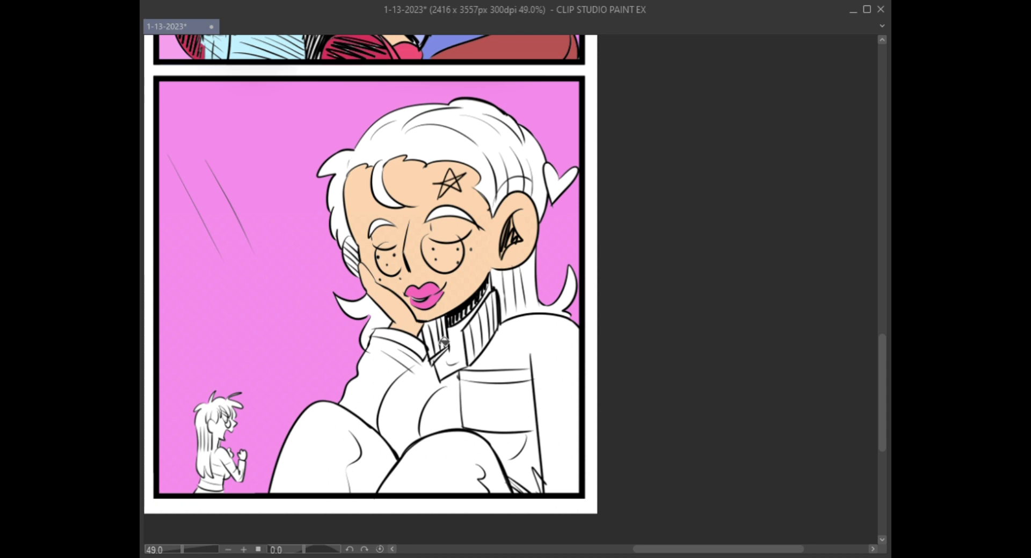
pyautogui.click(454, 346)
pyautogui.click(446, 372)
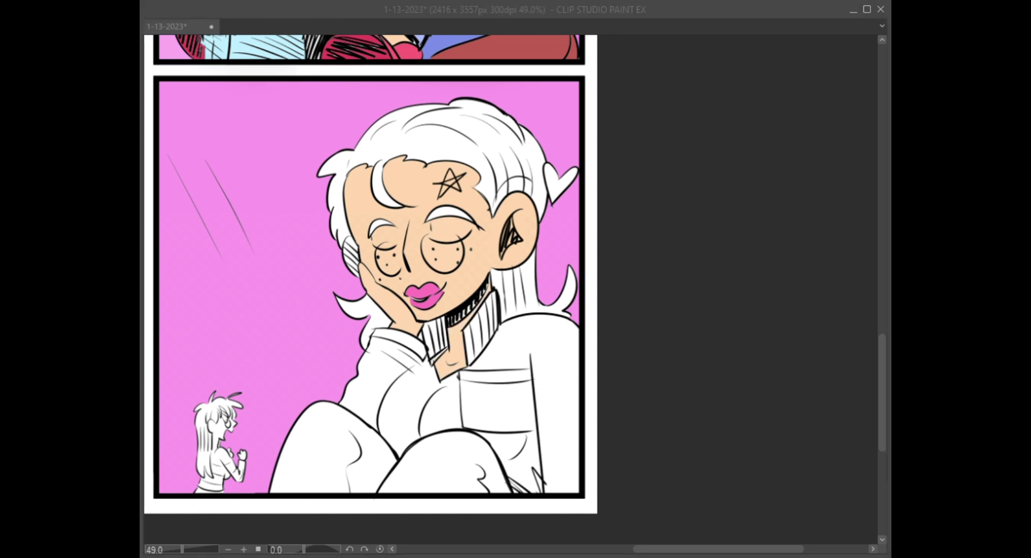
# Step: Fill the top of the large woman's hair, her forehead curl and both eyebrows with mint green
pyautogui.click(459, 139)
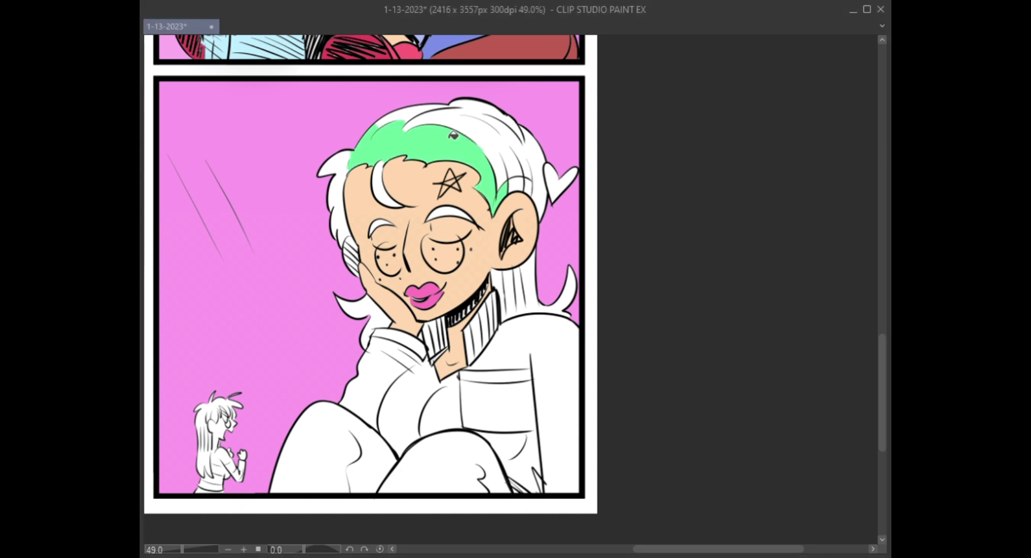
pyautogui.click(490, 120)
pyautogui.click(423, 120)
pyautogui.click(374, 190)
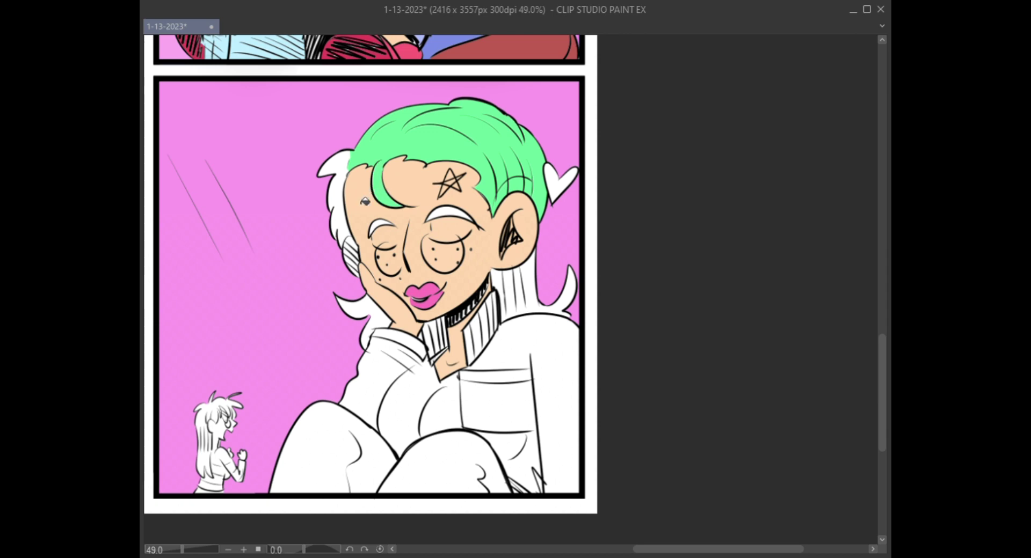
pyautogui.click(382, 227)
pyautogui.click(470, 221)
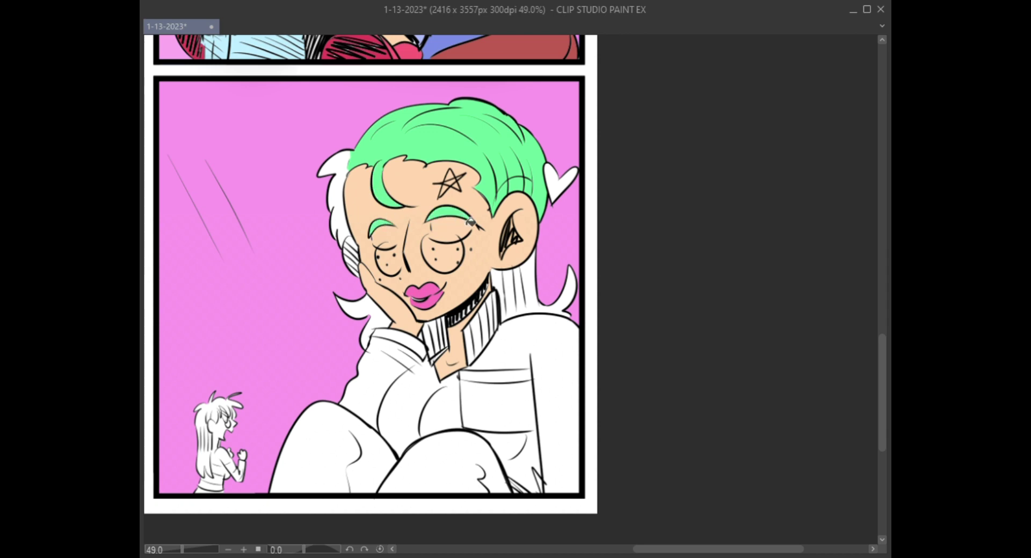
# Step: Fill the remaining hair beside her face, behind her neck and under her hand with the same green
pyautogui.click(346, 225)
pyautogui.click(501, 291)
pyautogui.click(521, 296)
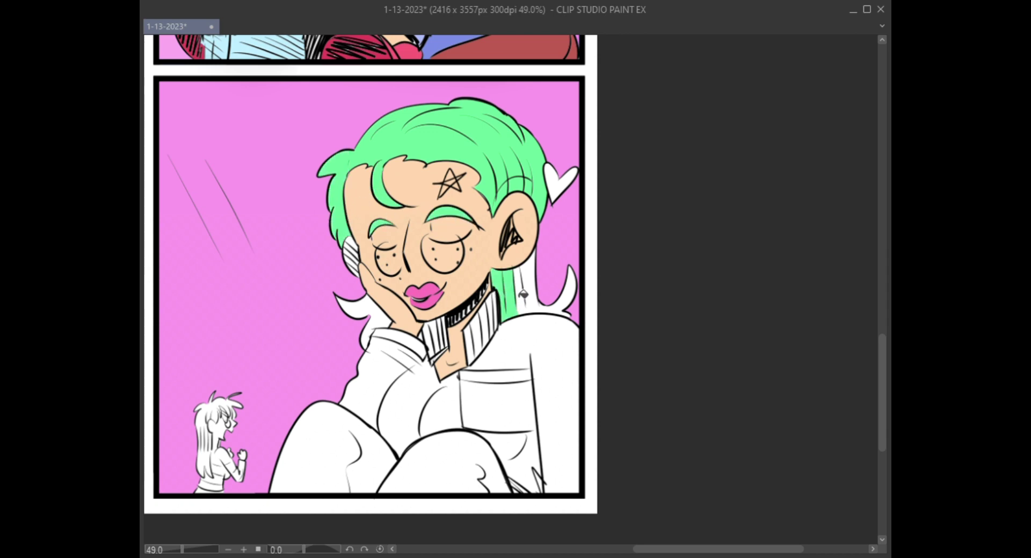
pyautogui.click(523, 292)
pyautogui.click(532, 280)
pyautogui.click(561, 306)
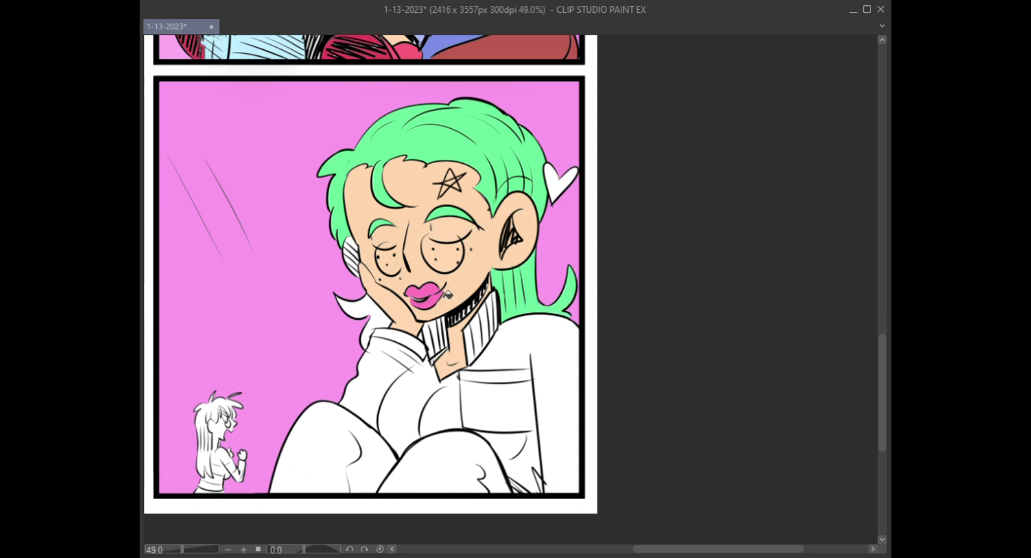
pyautogui.click(382, 325)
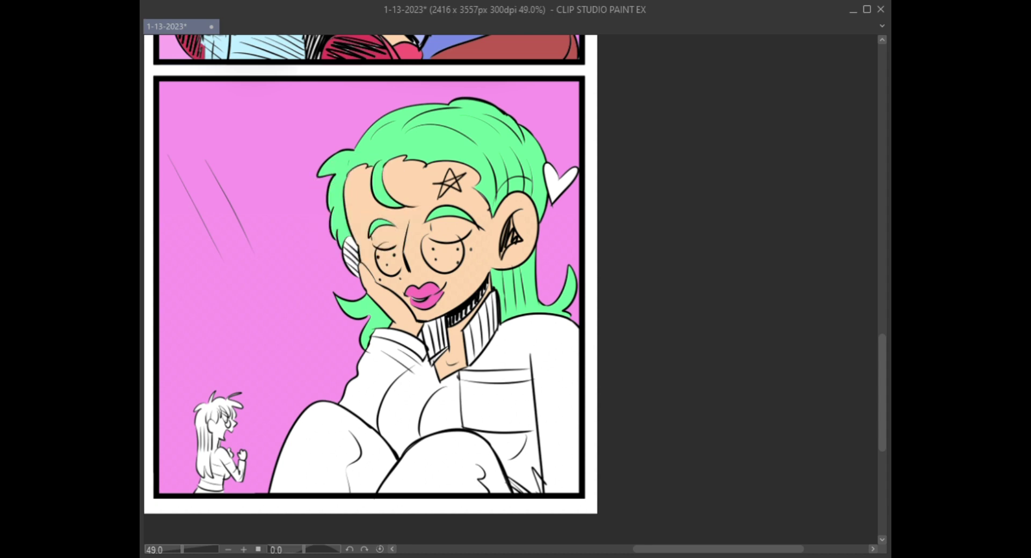
# Step: Colour the hatched fingertips beside the face and the shaded area under the chin with the skin tone
pyautogui.moveTo(350, 257)
pyautogui.mouseDown()
pyautogui.moveTo(355, 266)
pyautogui.moveTo(352, 245)
pyautogui.moveTo(356, 263)
pyautogui.mouseUp()
pyautogui.moveTo(482, 282)
pyautogui.mouseDown()
pyautogui.moveTo(476, 306)
pyautogui.moveTo(479, 292)
pyautogui.moveTo(450, 324)
pyautogui.mouseUp()
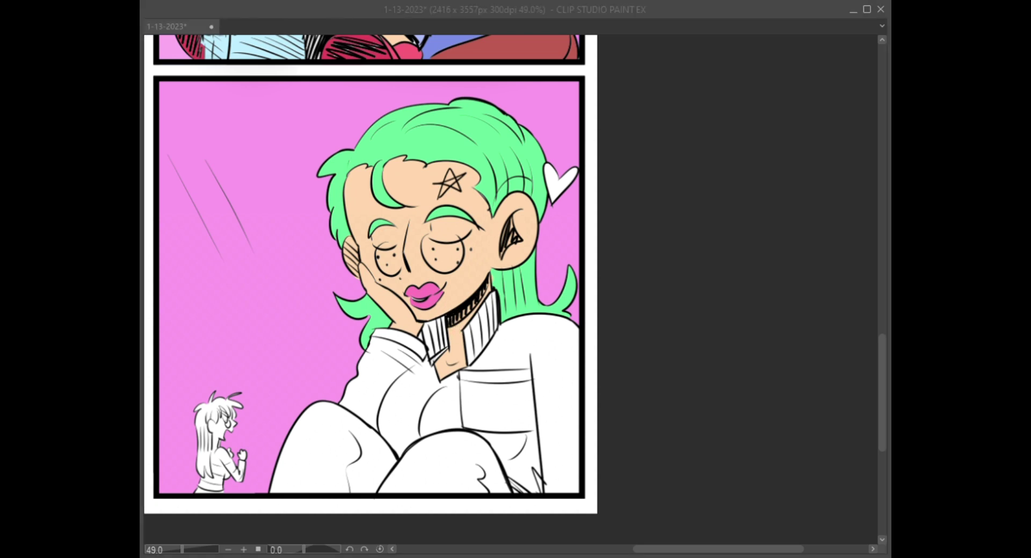
# Step: Fill the near-hand part of the hatched collar with dark crimson and the rest of the sweater with lighter red
pyautogui.moveTo(432, 328)
pyautogui.mouseDown()
pyautogui.moveTo(429, 349)
pyautogui.moveTo(445, 334)
pyautogui.mouseUp()
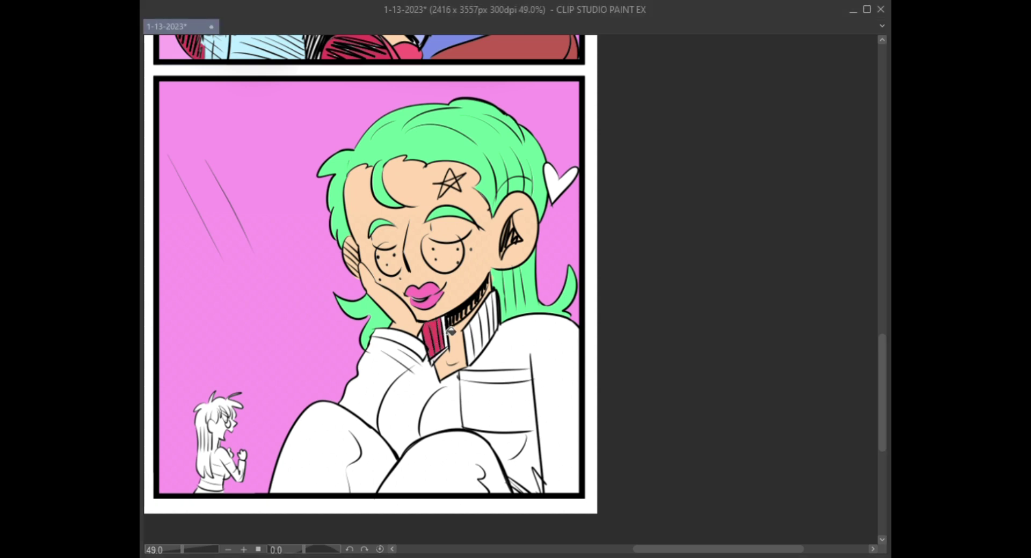
pyautogui.click(449, 344)
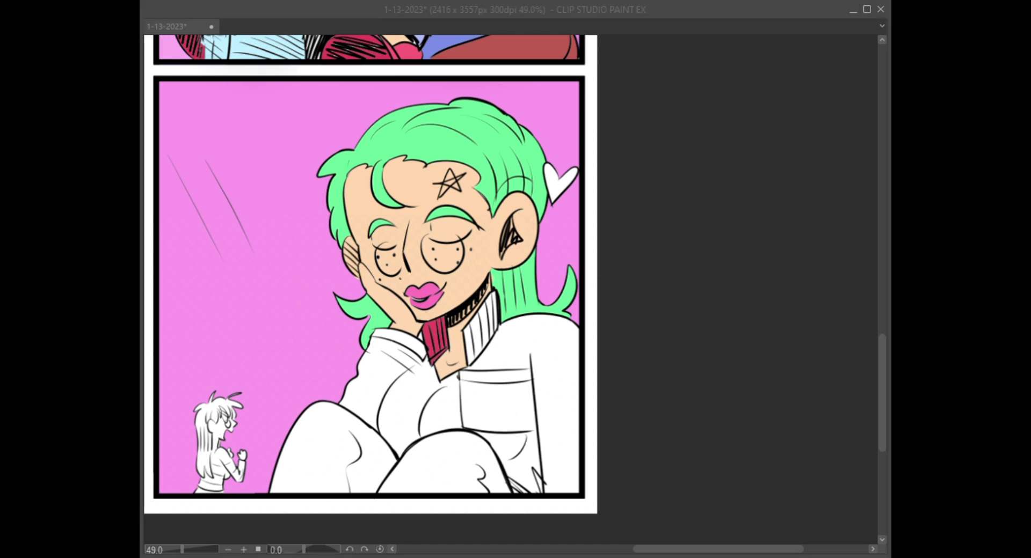
pyautogui.moveTo(461, 359)
pyautogui.mouseDown()
pyautogui.moveTo(501, 310)
pyautogui.moveTo(504, 368)
pyautogui.moveTo(484, 394)
pyautogui.moveTo(514, 423)
pyautogui.moveTo(541, 484)
pyautogui.moveTo(516, 463)
pyautogui.moveTo(491, 387)
pyautogui.moveTo(421, 404)
pyautogui.moveTo(447, 419)
pyautogui.moveTo(376, 379)
pyautogui.mouseUp()
pyautogui.click(375, 379)
pyautogui.click(389, 349)
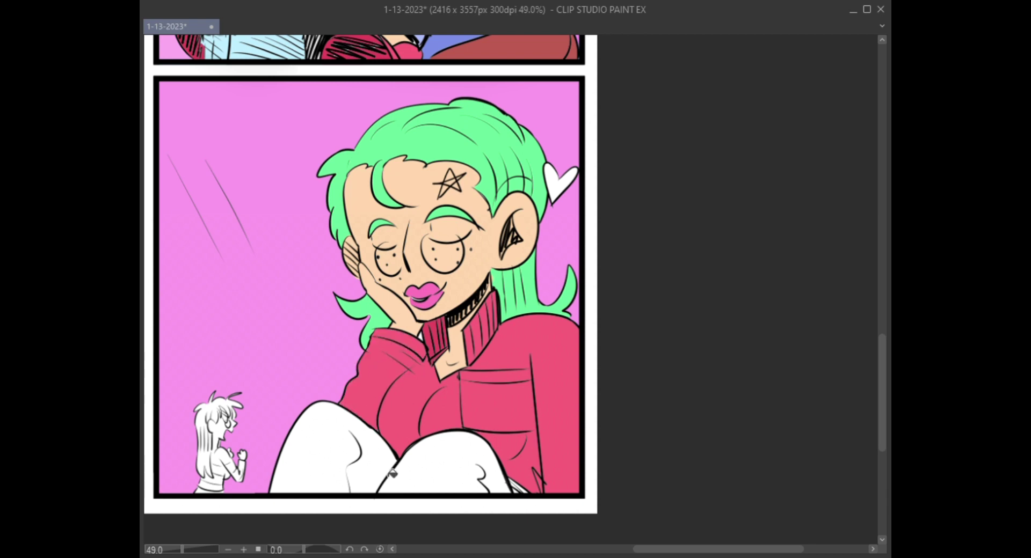
pyautogui.click(428, 344)
# Step: Fill both of the large woman's trouser legs with periwinkle blue
pyautogui.click(317, 443)
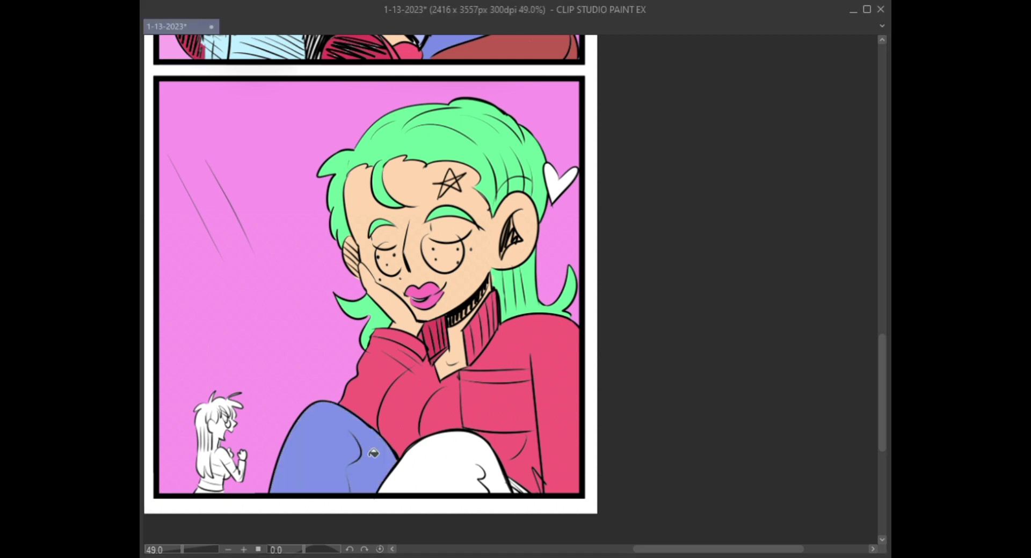
pyautogui.click(440, 481)
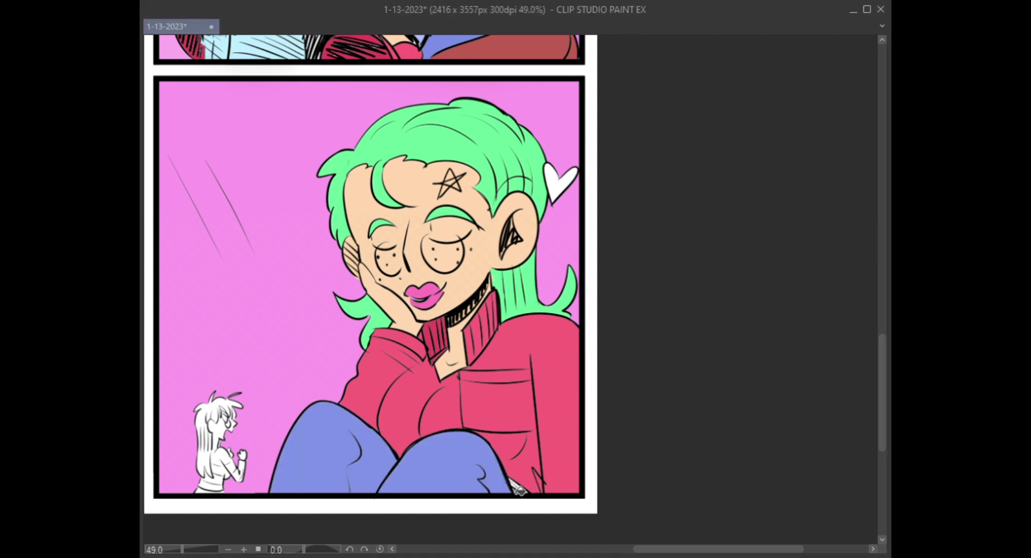
# Step: Fill the white gap beside the large woman's trousers with periwinkle blue and the small woman's long back hair with brighter blue
pyautogui.click(517, 488)
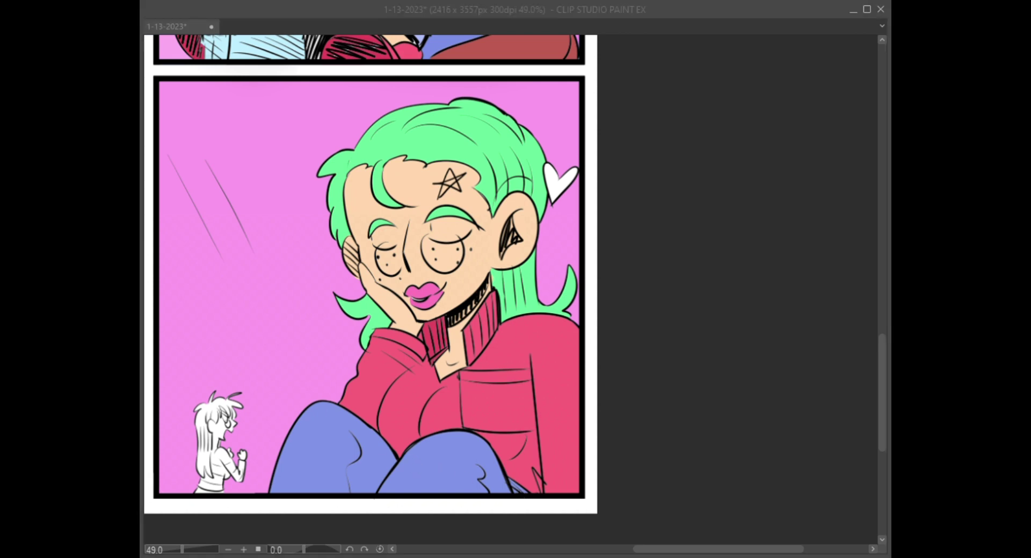
pyautogui.click(207, 453)
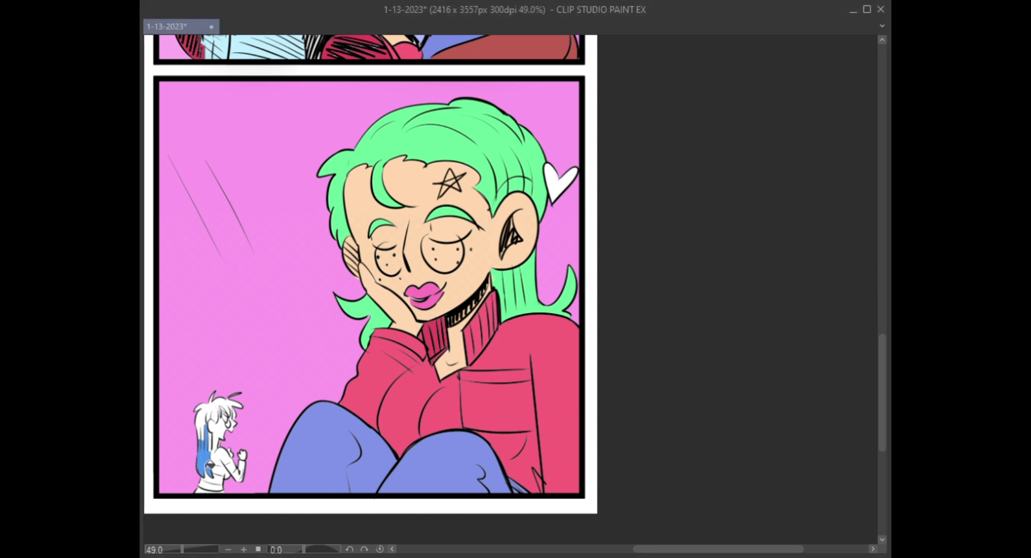
pyautogui.scroll(-2, 505, 338)
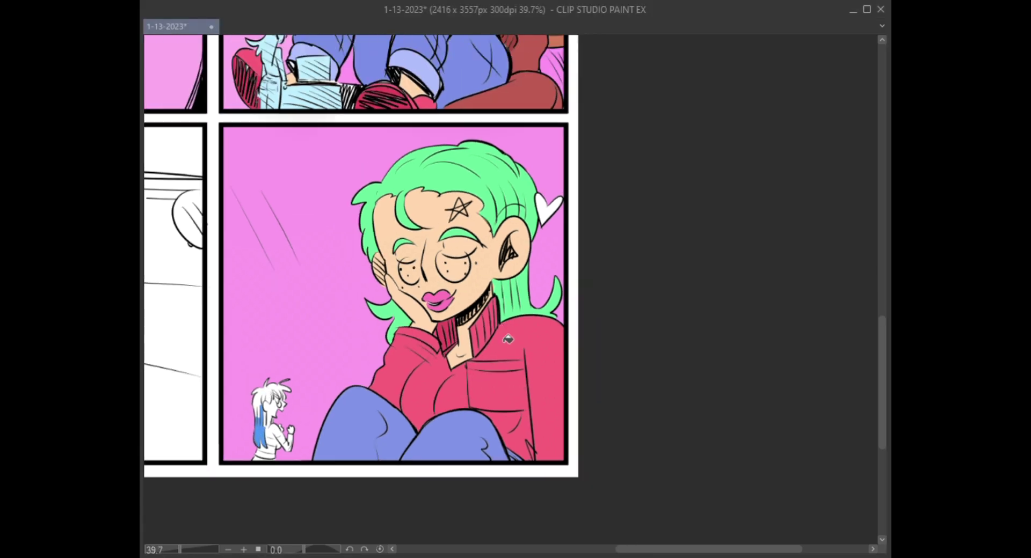
pyautogui.scroll(5, 331, 380)
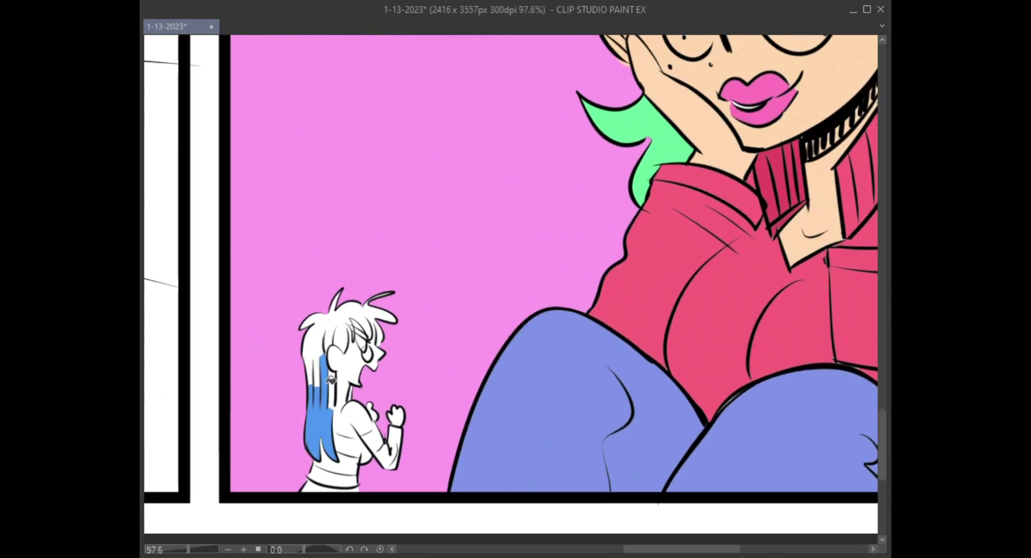
pyautogui.click(337, 394)
pyautogui.click(320, 347)
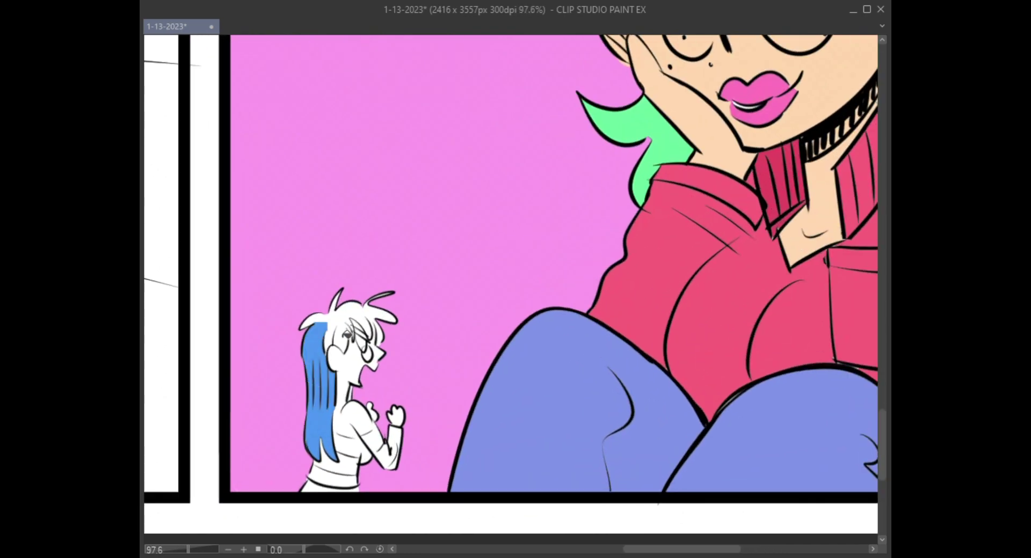
# Step: Fill the rear of the small woman's crown and her side locks with the same blue, undoing the last fill
pyautogui.click(348, 334)
pyautogui.click(364, 325)
pyautogui.scroll(1, 410, 362)
pyautogui.hotkey('ctrl', 'z')
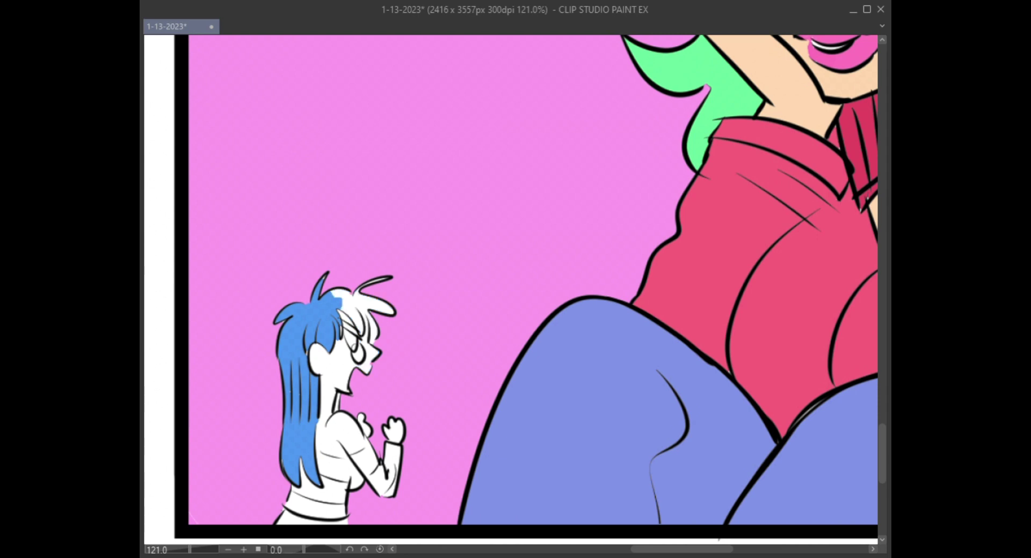
# Step: Paint the front of the small woman's crown and her bangs blue, covering the white gaps between strands
pyautogui.scroll(2, 344, 326)
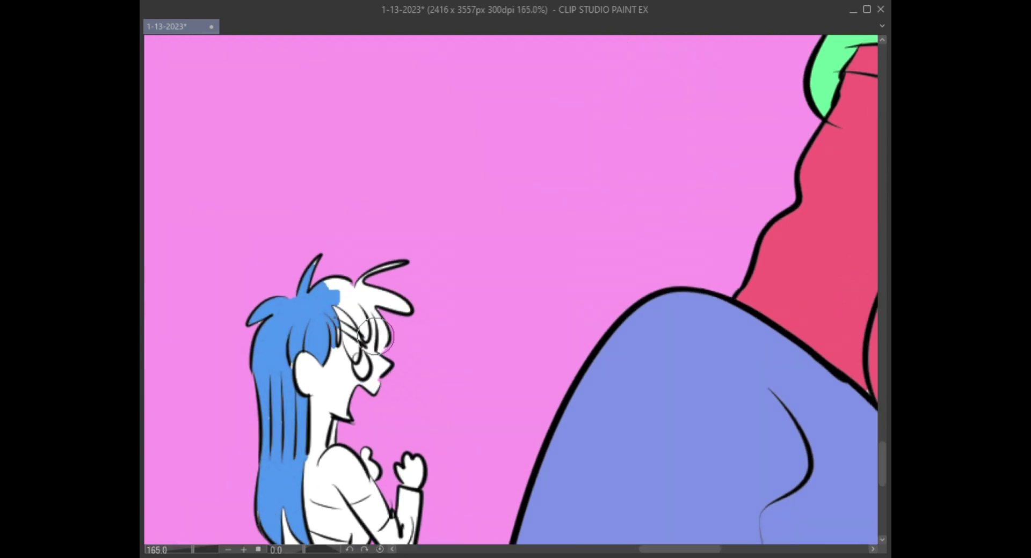
pyautogui.scroll(2, 381, 314)
pyautogui.moveTo(379, 338)
pyautogui.mouseDown()
pyautogui.moveTo(381, 361)
pyautogui.moveTo(361, 307)
pyautogui.moveTo(372, 324)
pyautogui.moveTo(351, 301)
pyautogui.moveTo(362, 342)
pyautogui.moveTo(330, 297)
pyautogui.moveTo(311, 295)
pyautogui.moveTo(339, 290)
pyautogui.mouseUp()
pyautogui.click(370, 304)
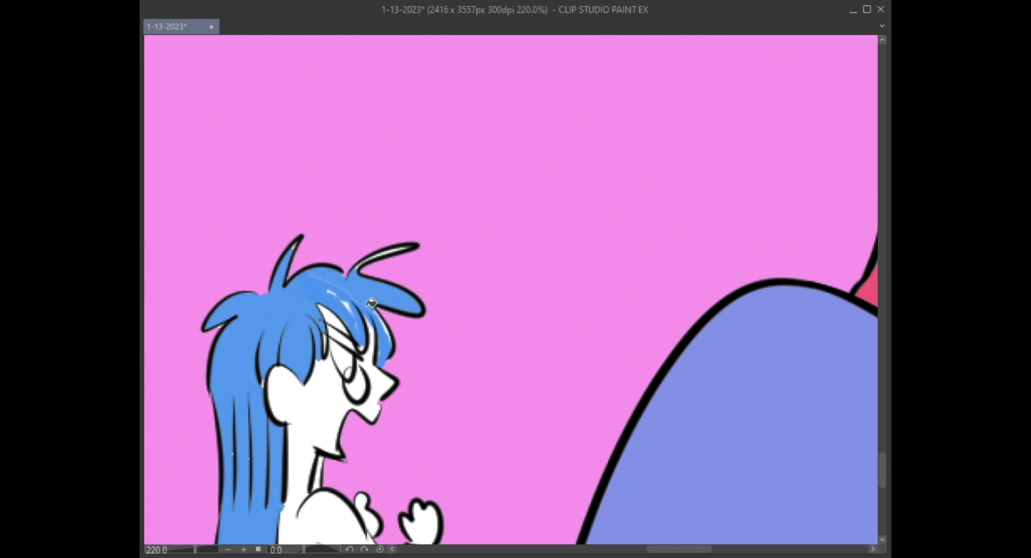
pyautogui.click(345, 306)
pyautogui.click(357, 297)
pyautogui.scroll(-5, 298, 345)
pyautogui.scroll(1, 406, 444)
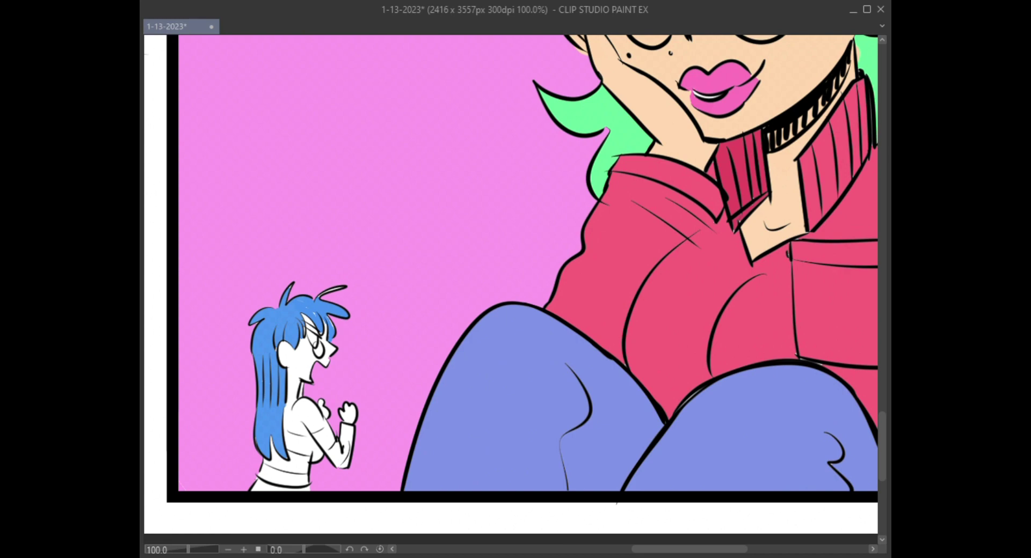
# Step: Draw a black collar line around the small woman's neck and waistband lines below her top
pyautogui.hotkey('ctrl', '-')
pyautogui.hotkey('ctrl', '-')
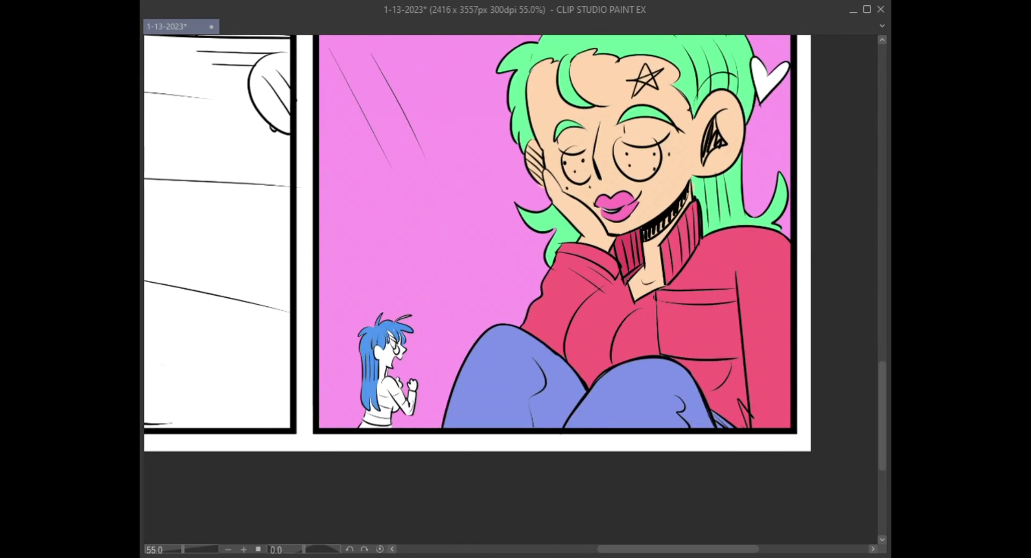
pyautogui.scroll(8, 381, 369)
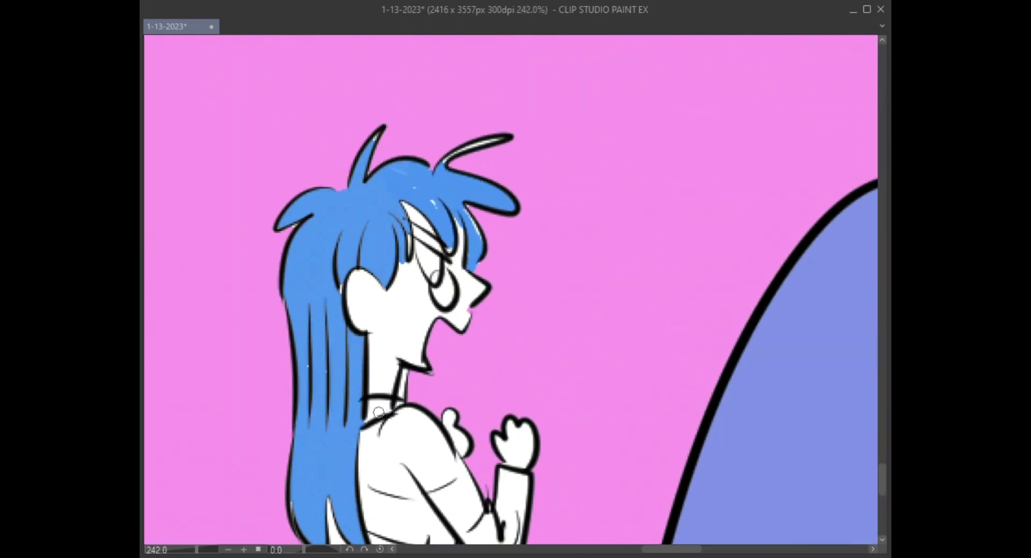
pyautogui.scroll(-8, 370, 422)
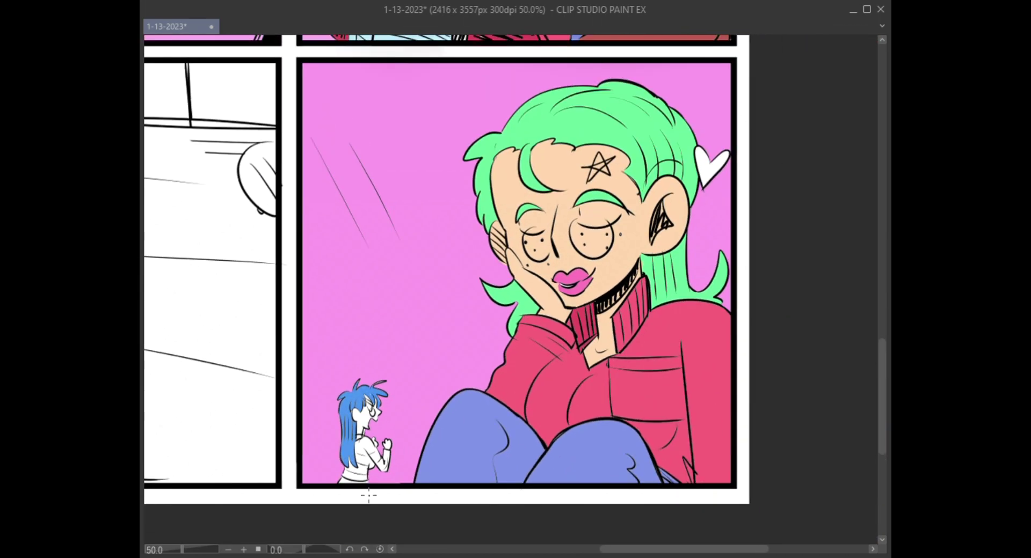
pyautogui.scroll(3, 368, 489)
pyautogui.scroll(-3, 322, 465)
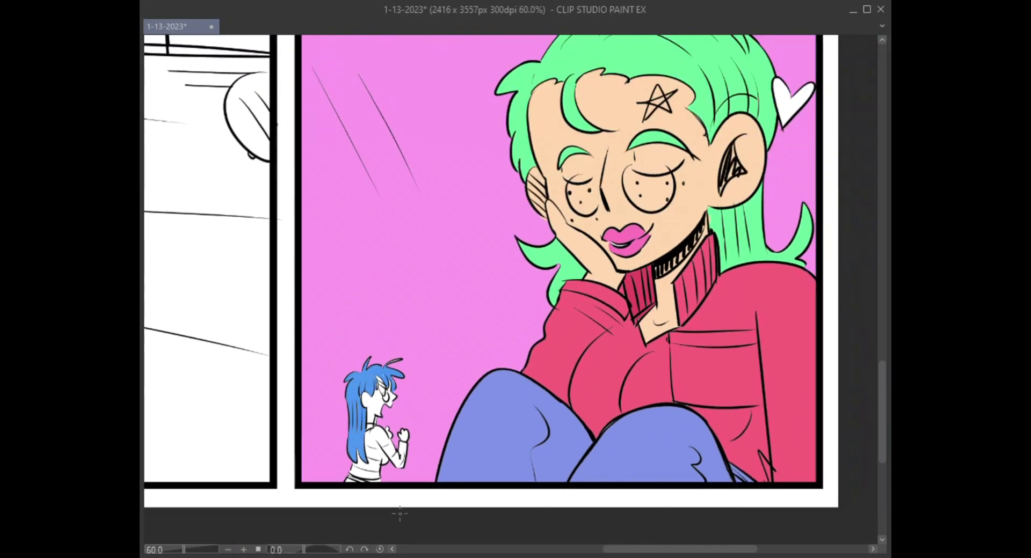
# Step: Colour the small woman's face, ear, neck and both hands with a tan skin tone
pyautogui.scroll(1, 423, 424)
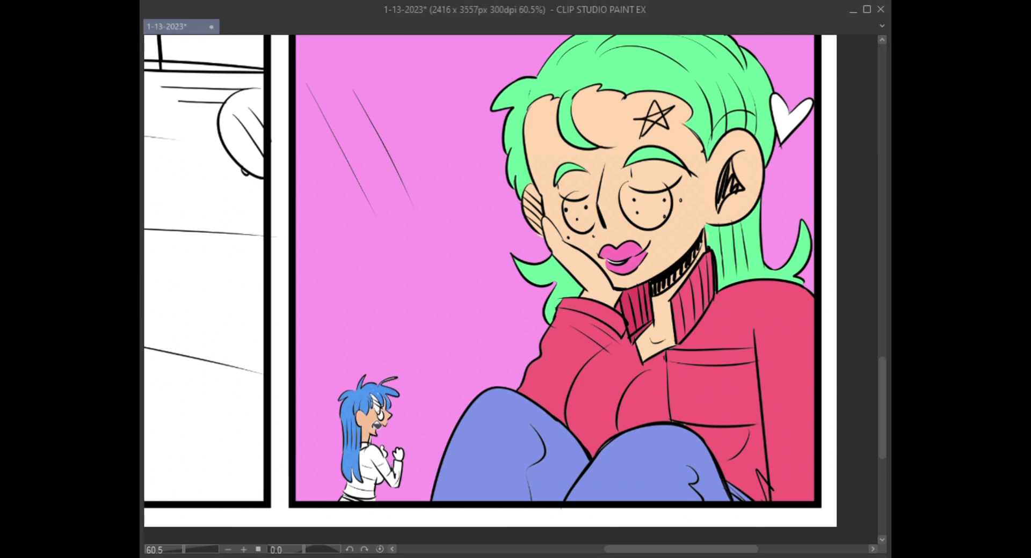
pyautogui.scroll(2, 376, 422)
pyautogui.scroll(1, 379, 417)
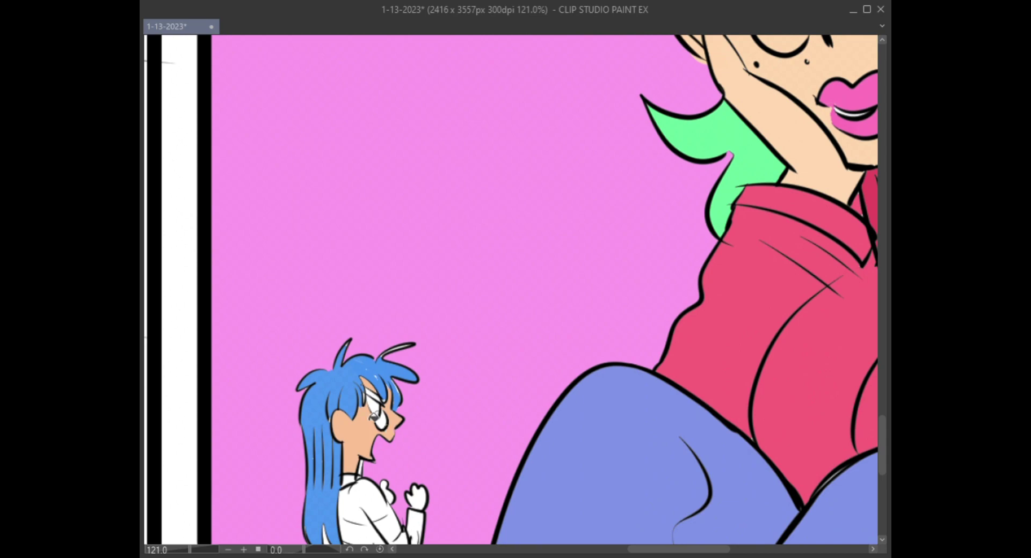
pyautogui.scroll(2, 377, 402)
pyautogui.scroll(-6, 392, 411)
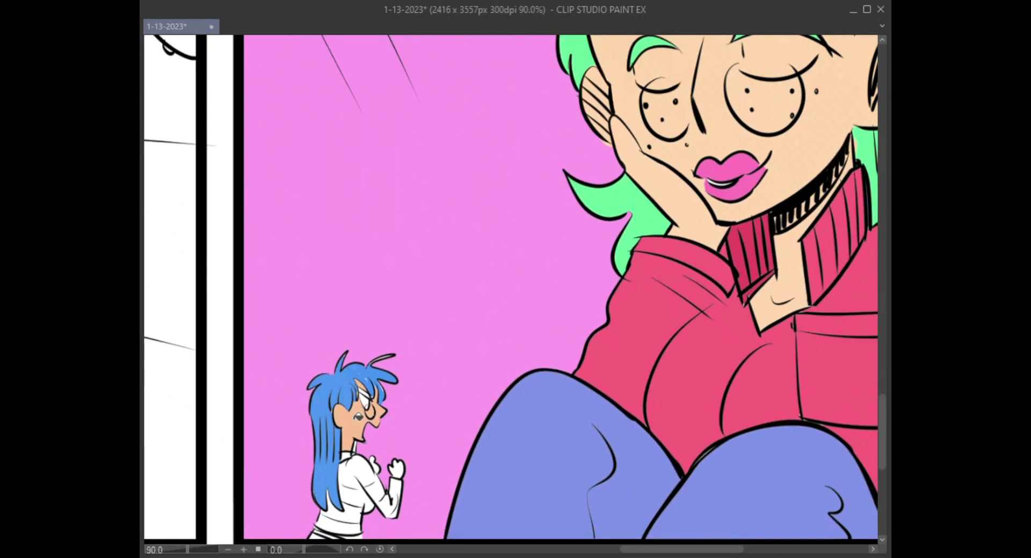
pyautogui.scroll(2, 377, 486)
pyautogui.click(393, 458)
pyautogui.click(369, 454)
pyautogui.scroll(-2, 351, 424)
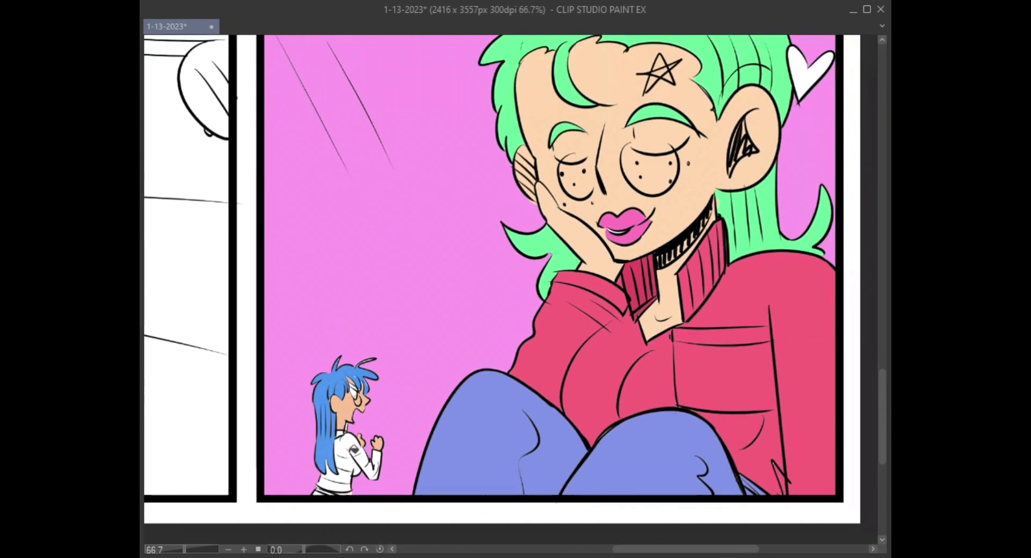
pyautogui.scroll(2, 347, 499)
pyautogui.scroll(-3, 352, 505)
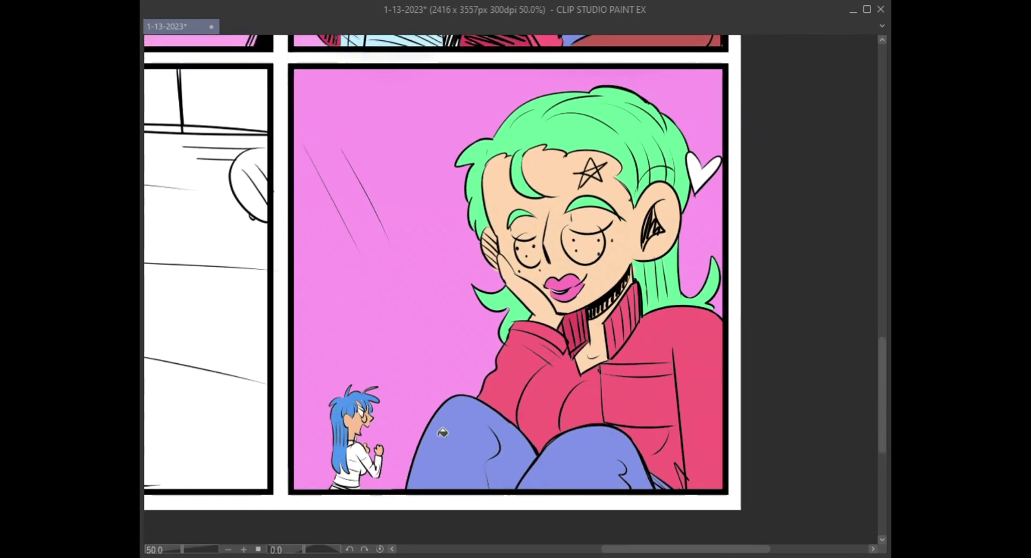
# Step: Fill the small woman's top and sleeves with the pale yellow used for her clothing in the doorway panel, keeping the collar white
pyautogui.scroll(1, 379, 408)
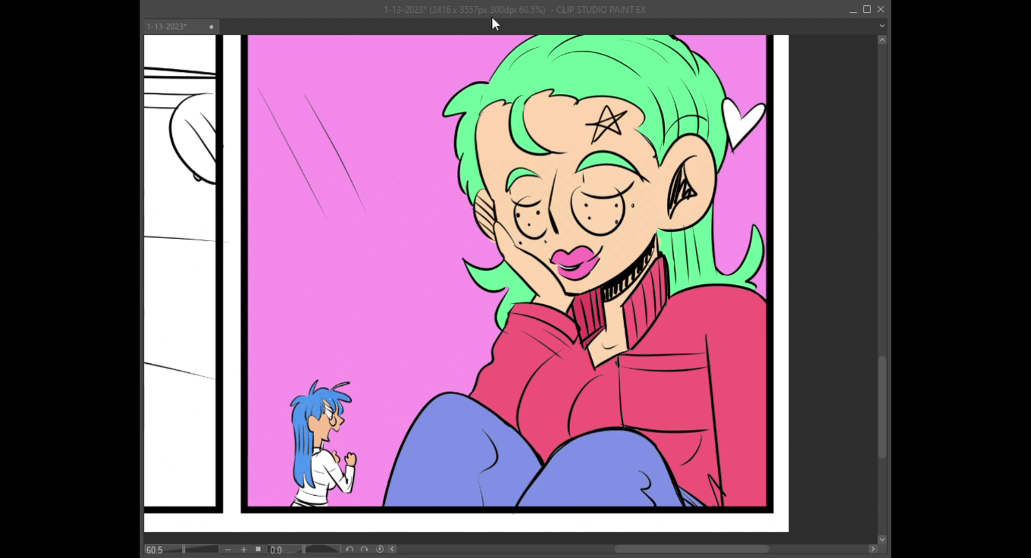
pyautogui.scroll(-1, 621, 376)
pyautogui.scroll(-4, 621, 376)
pyautogui.scroll(1, 621, 376)
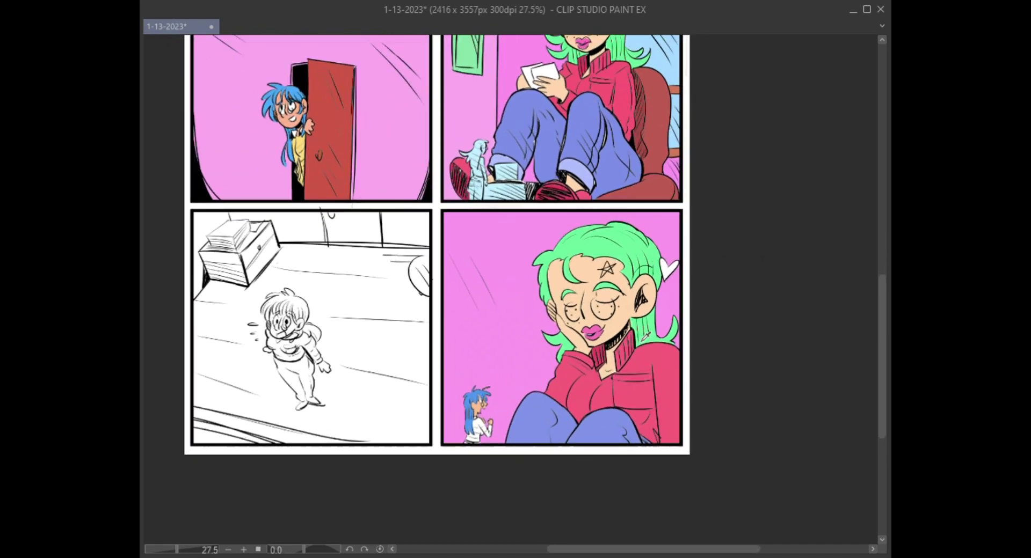
pyautogui.scroll(4, 590, 355)
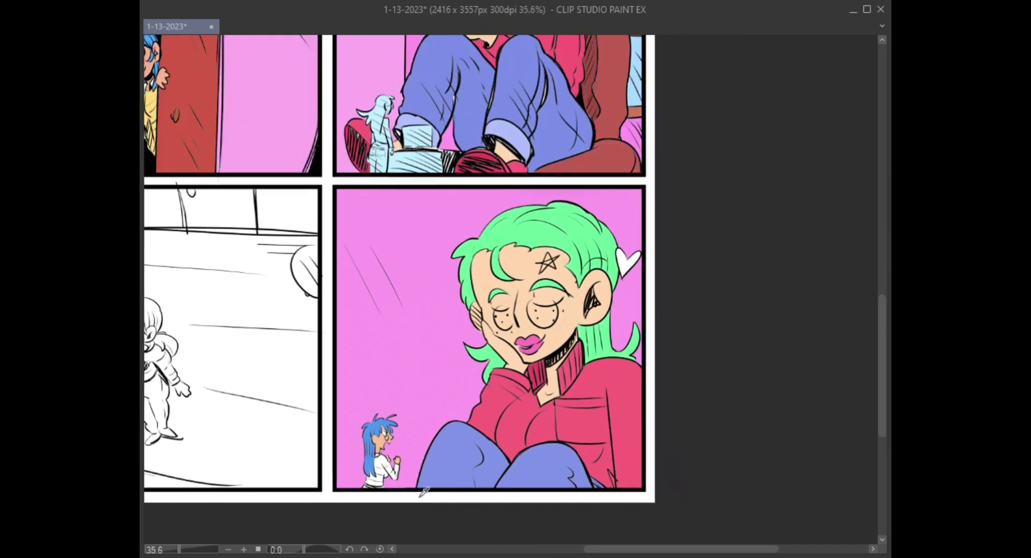
pyautogui.scroll(-1, 476, 476)
pyautogui.scroll(4, 429, 473)
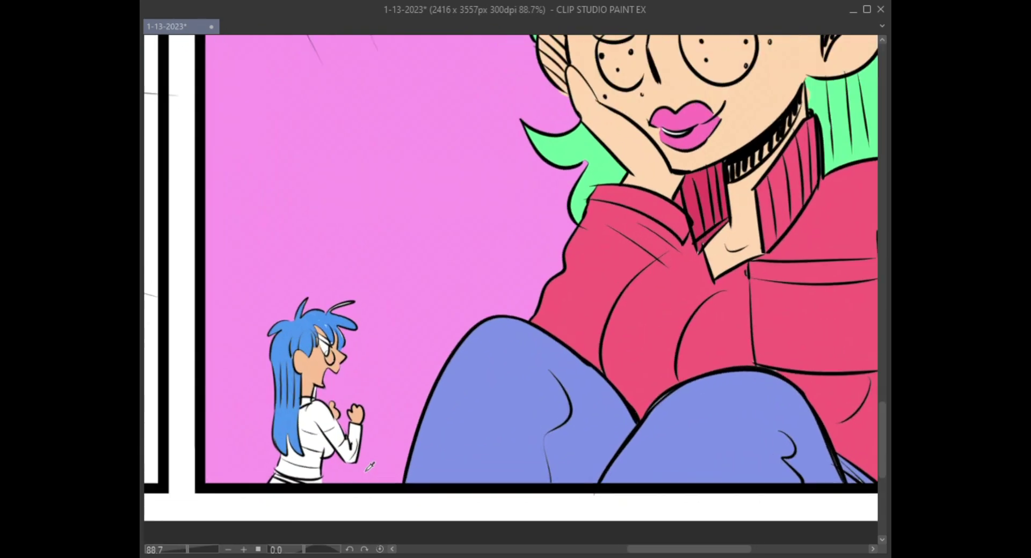
pyautogui.click(327, 423)
pyautogui.click(317, 435)
pyautogui.click(310, 460)
pyautogui.click(313, 472)
pyautogui.click(350, 445)
pyautogui.scroll(-3, 268, 478)
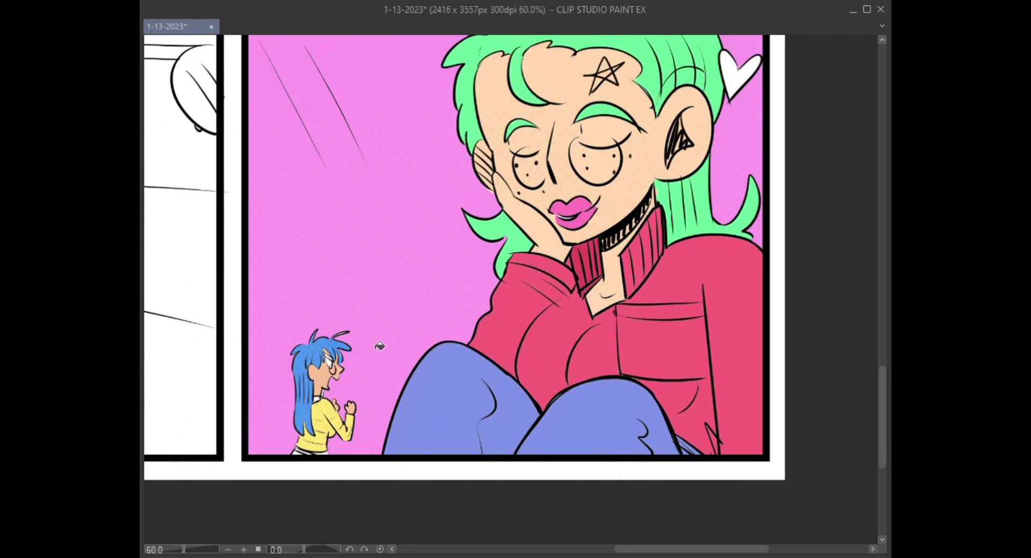
# Step: Add a small pale yellow mark to the blue hair above the small woman's ear
pyautogui.scroll(1, 268, 477)
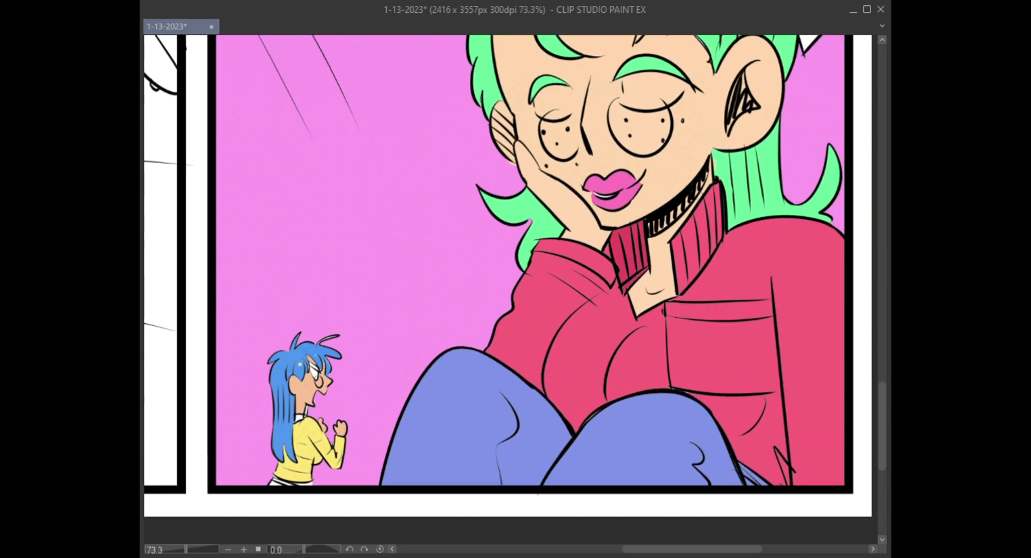
pyautogui.scroll(2, 310, 353)
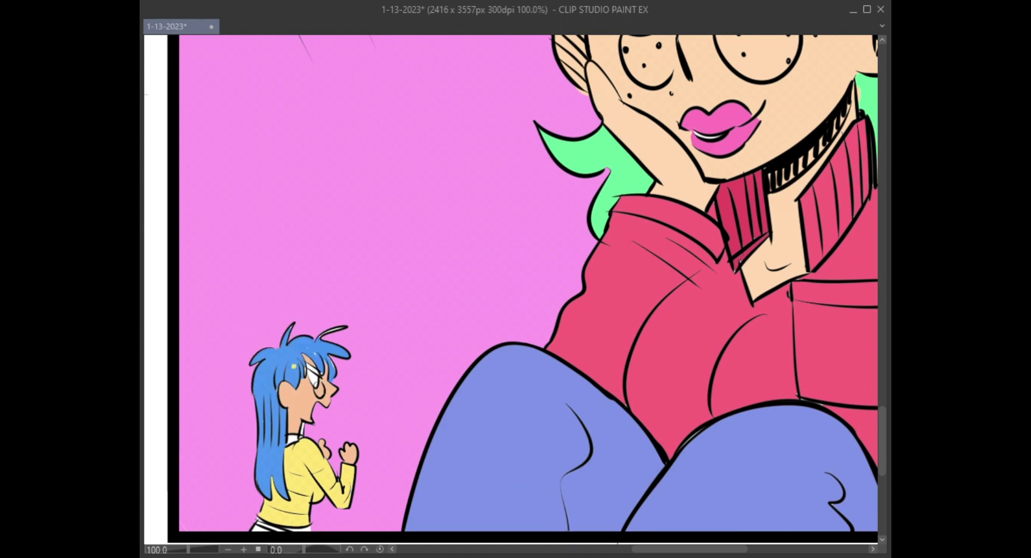